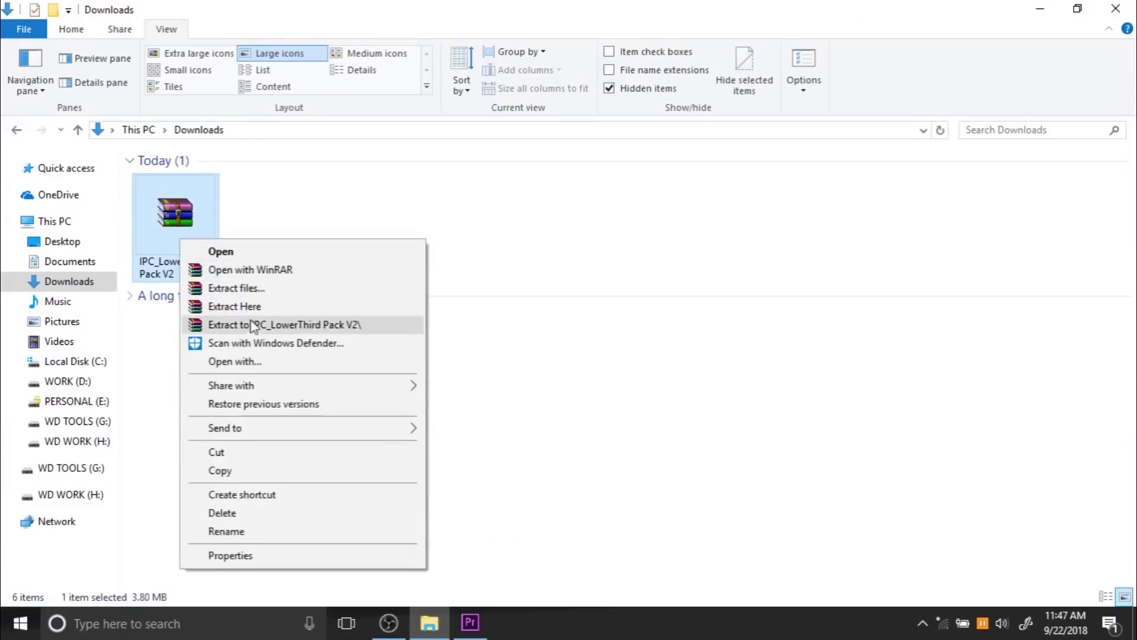
Step: Extract the RAR archive here and open the resulting IPC_LowerThird Pack V2 folder
click(254, 308)
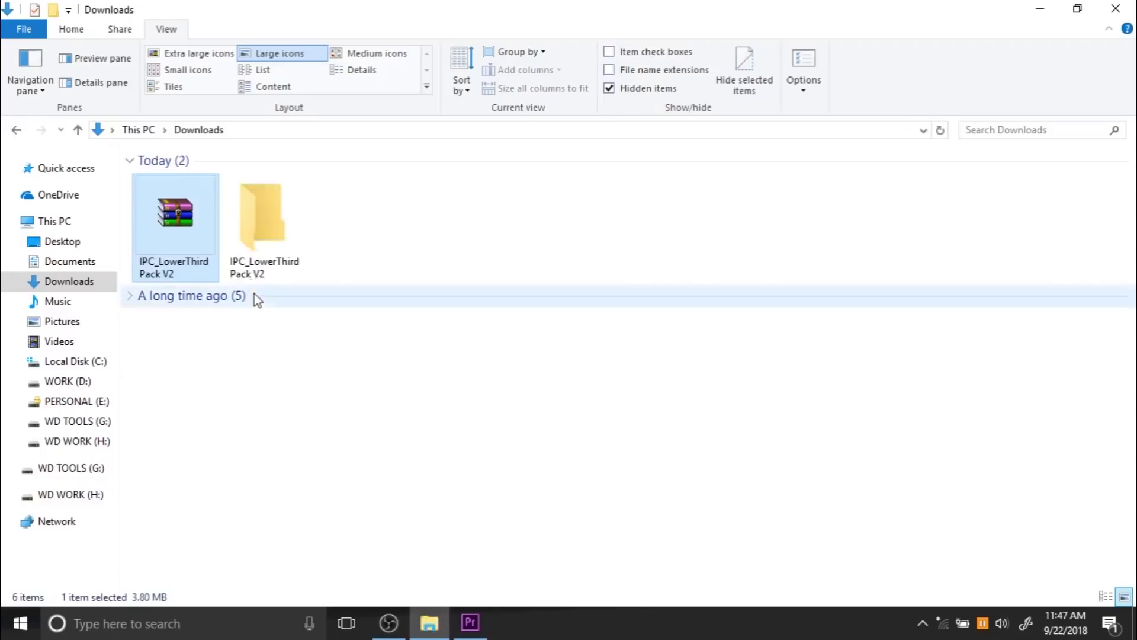
double_click(265, 232)
drag(582, 309, 244, 218)
click(318, 317)
Step: Install all 15 Oswald font files from the FONTS folder
click(174, 207)
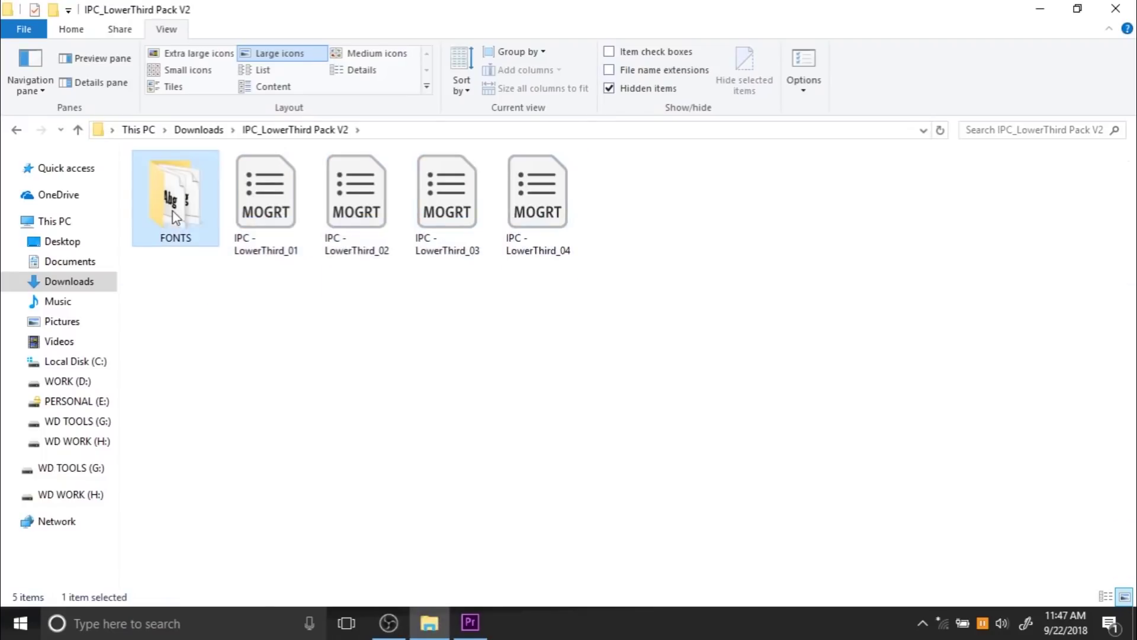
double_click(175, 212)
drag(272, 452, 187, 175)
right_click(188, 209)
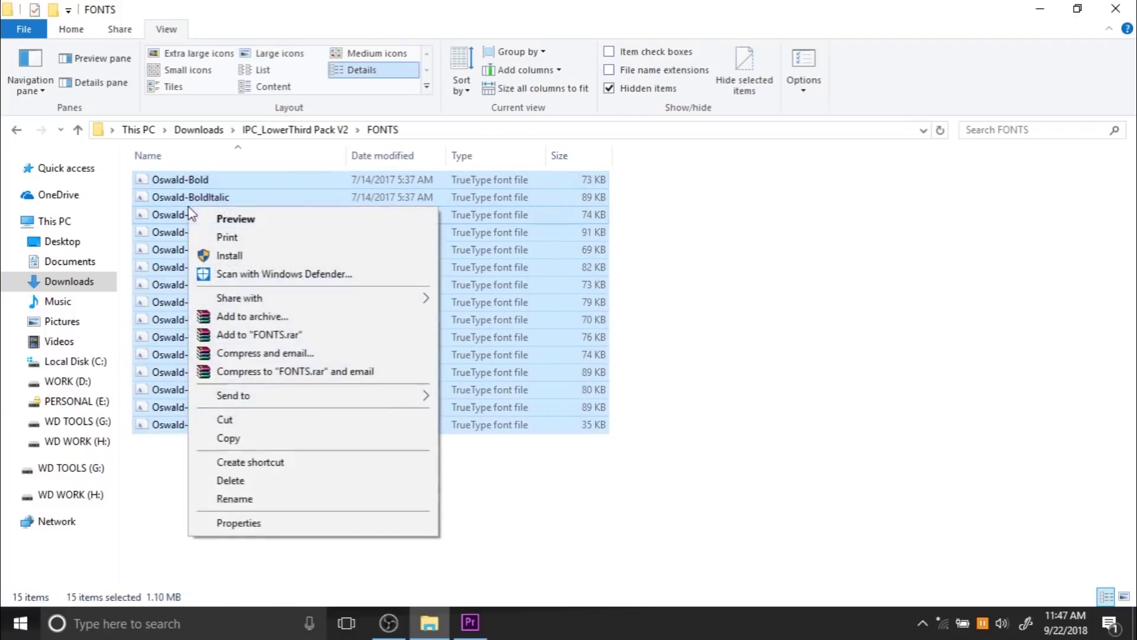
click(238, 256)
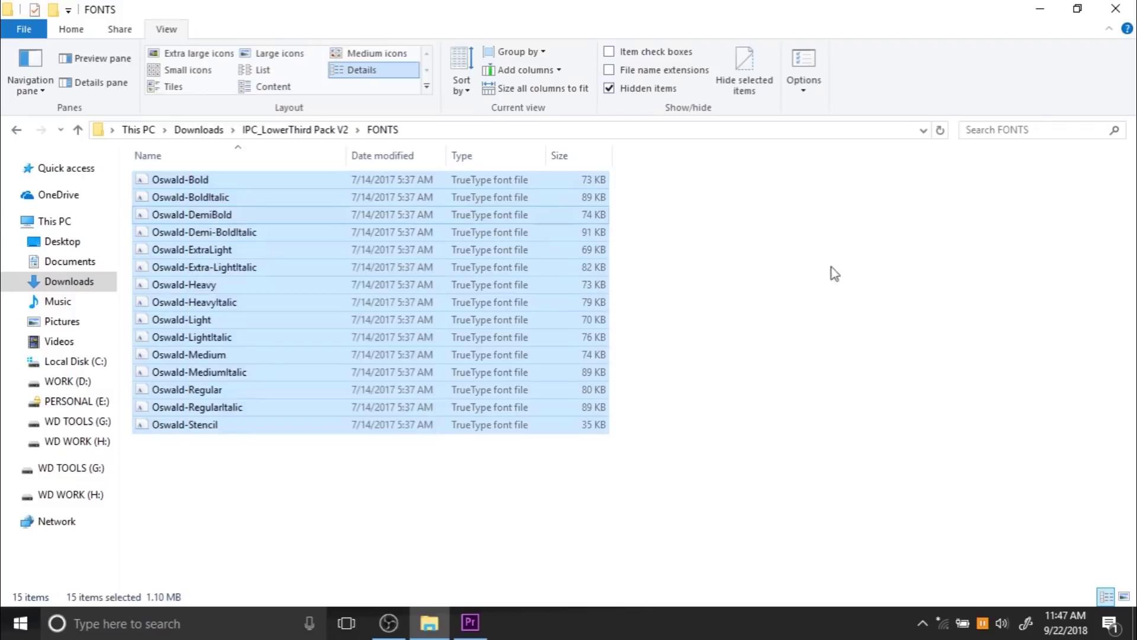
click(296, 129)
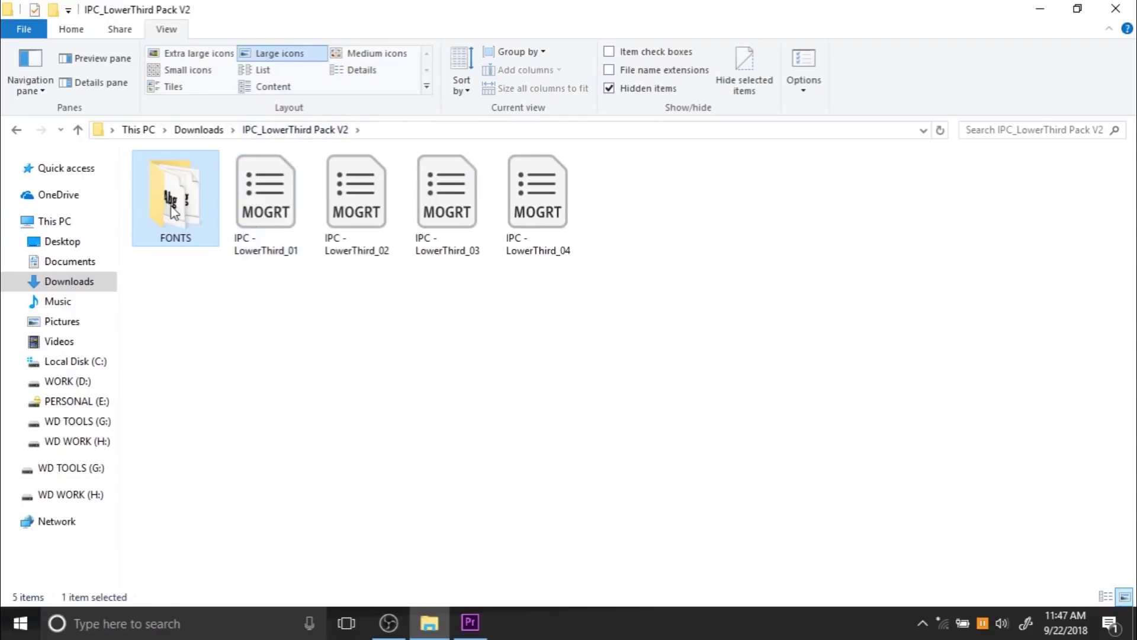
Step: Delete the FONTS folder and copy the IPC_LowerThird Pack V2 folder from Downloads
key(Delete)
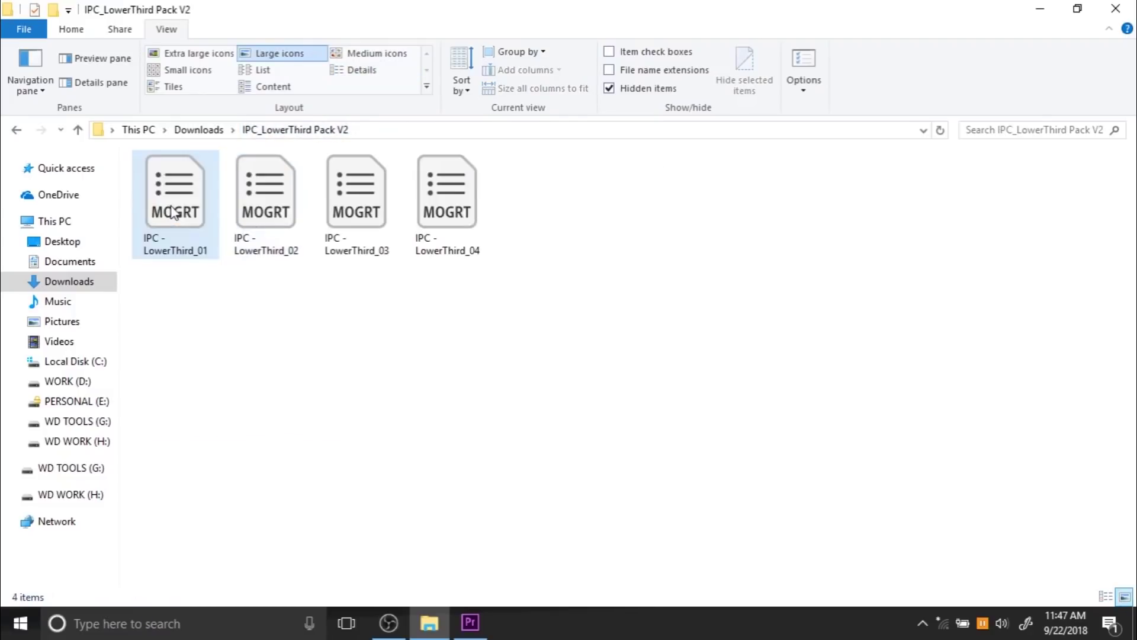
click(198, 129)
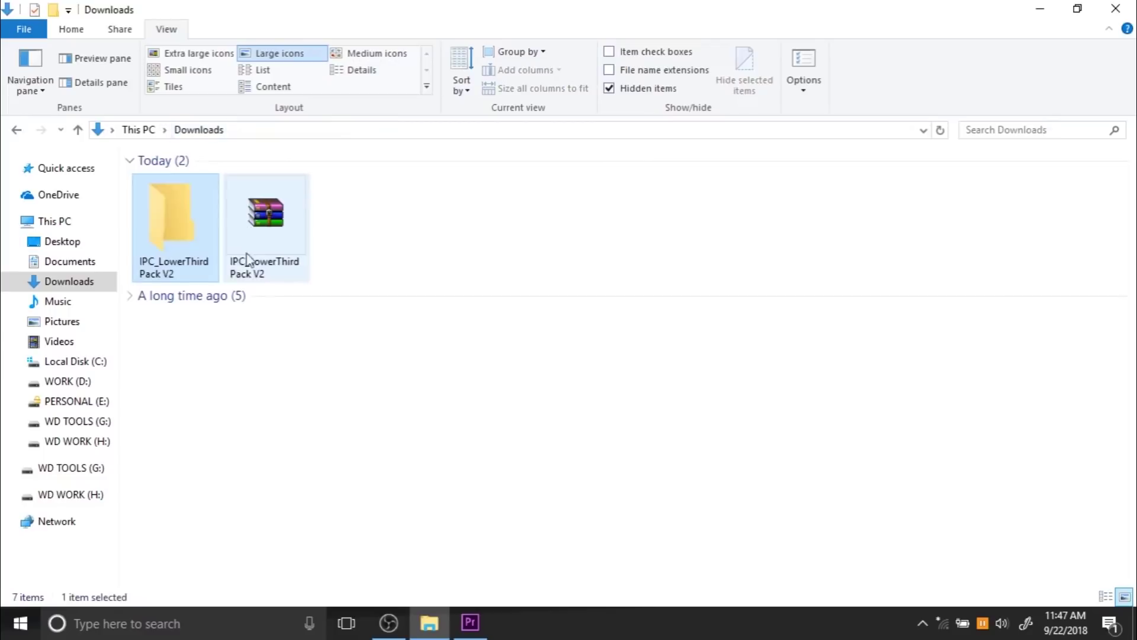
right_click(150, 218)
click(223, 496)
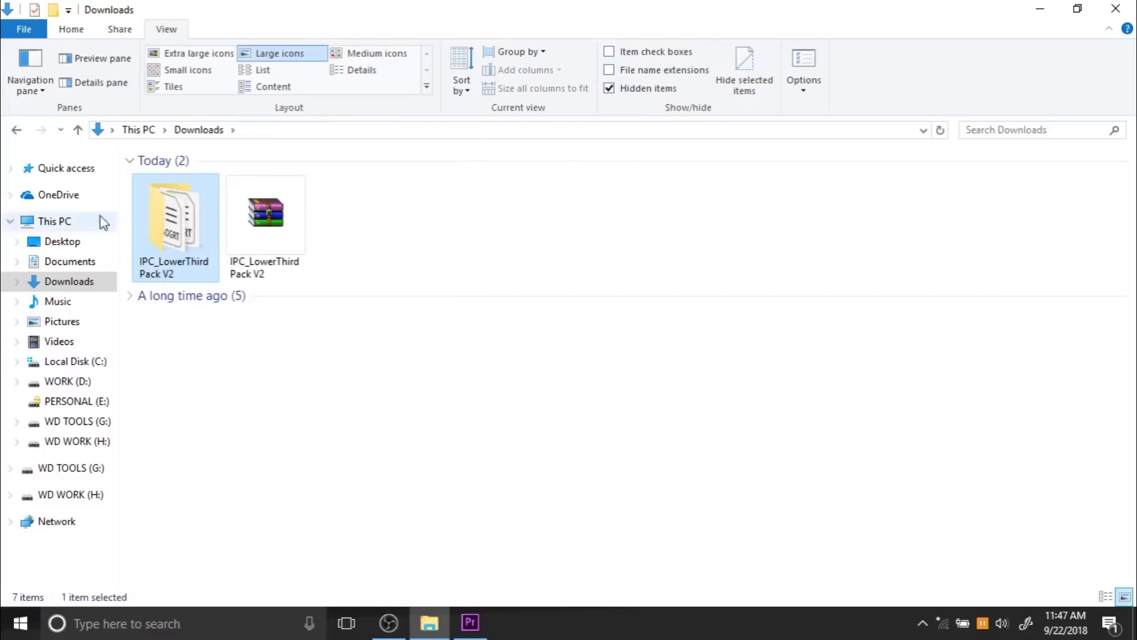
Step: Go to the hidden AppData\Roaming\Adobe\Common\Essential Graphics folder
click(111, 131)
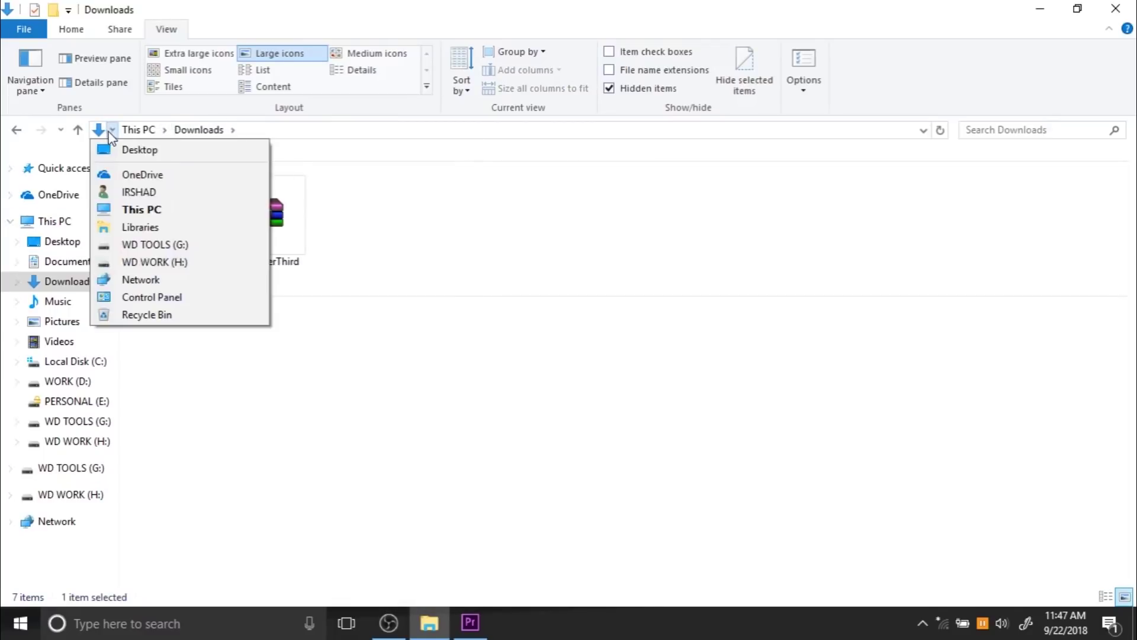
click(142, 193)
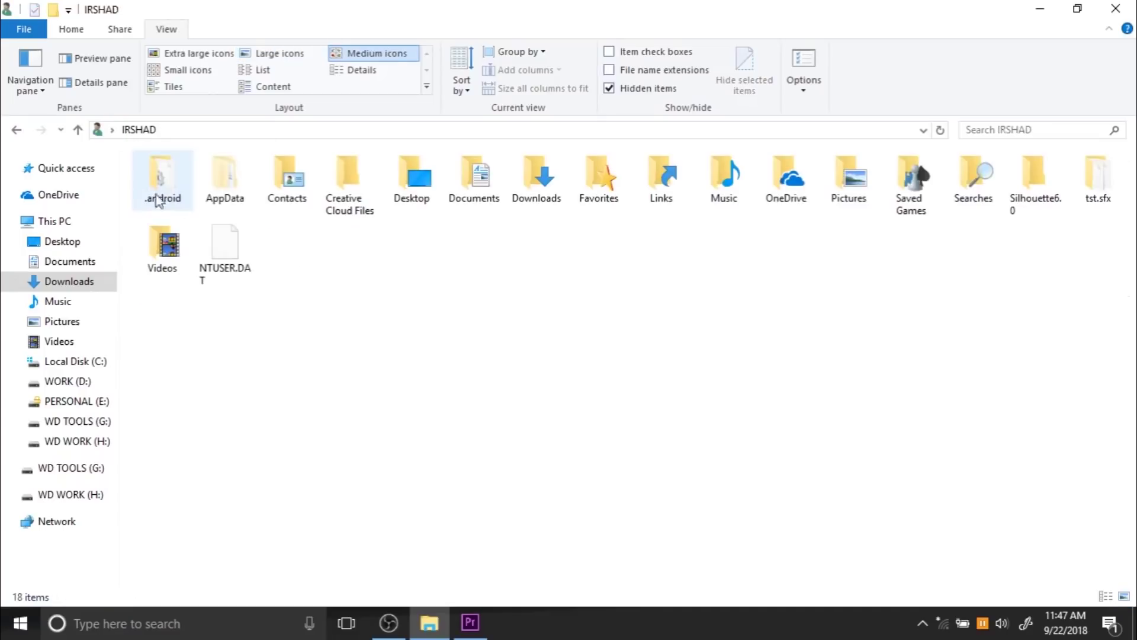
click(621, 91)
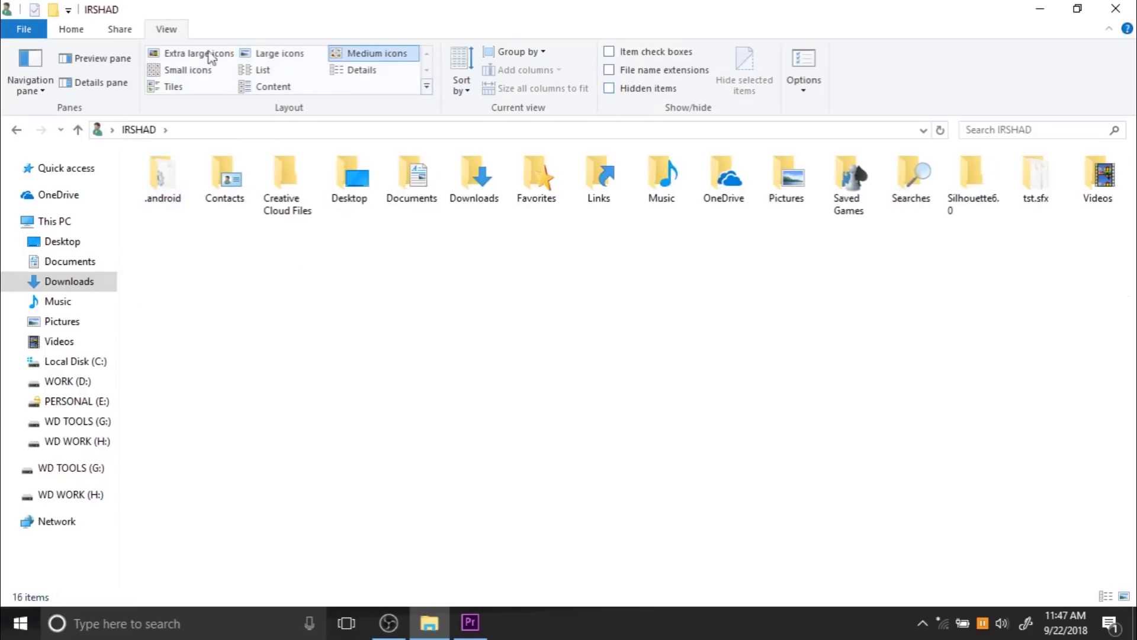
click(609, 89)
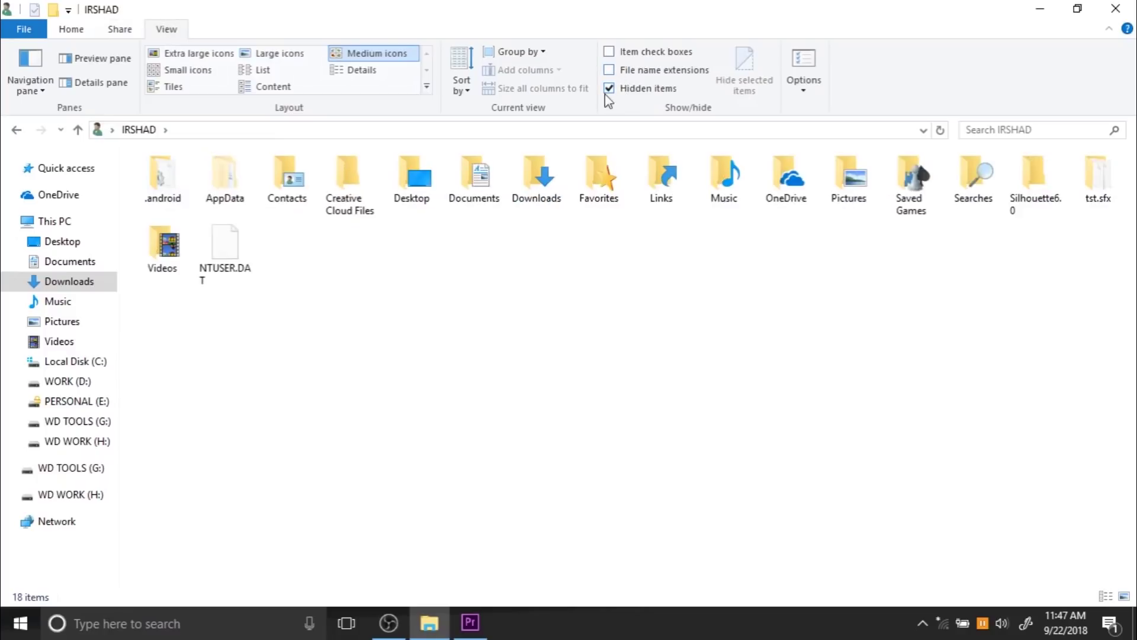
double_click(225, 188)
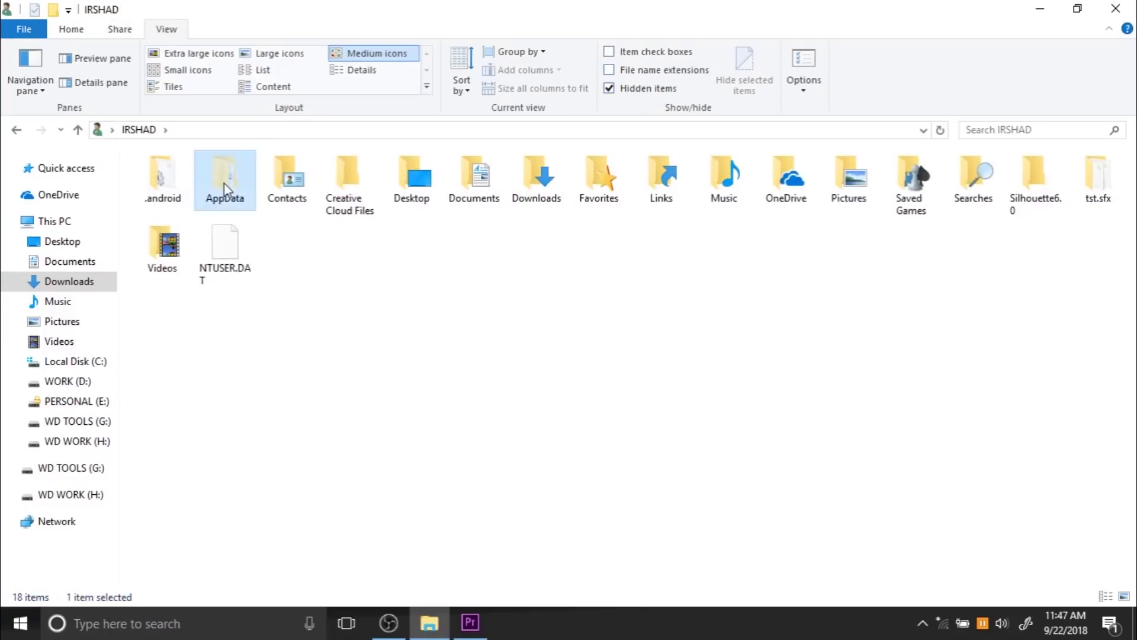
double_click(178, 220)
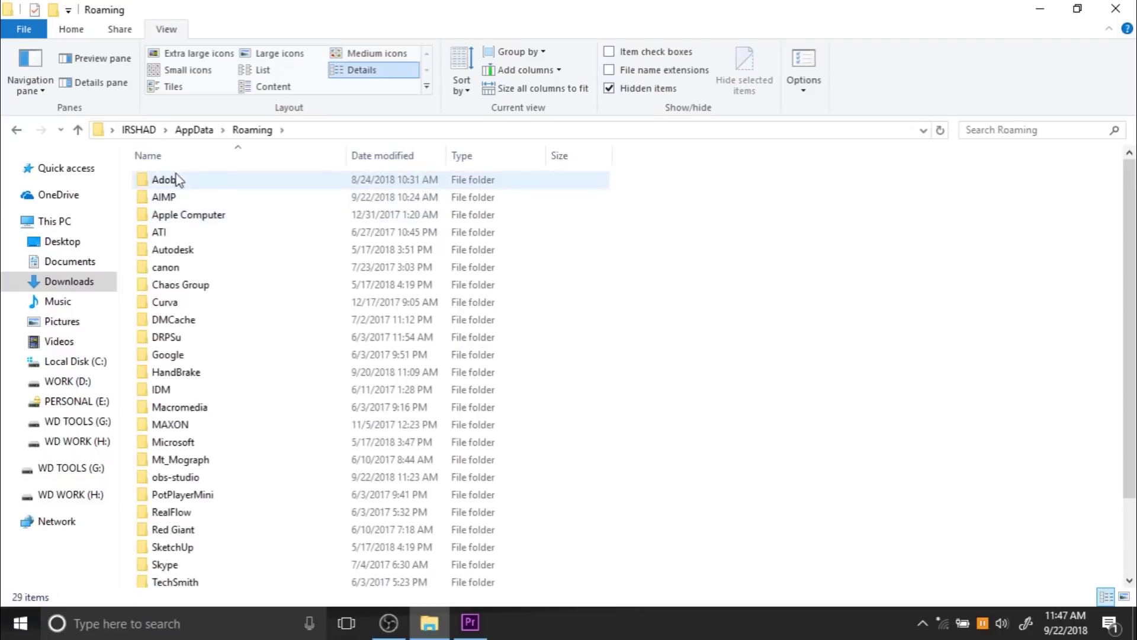
double_click(175, 178)
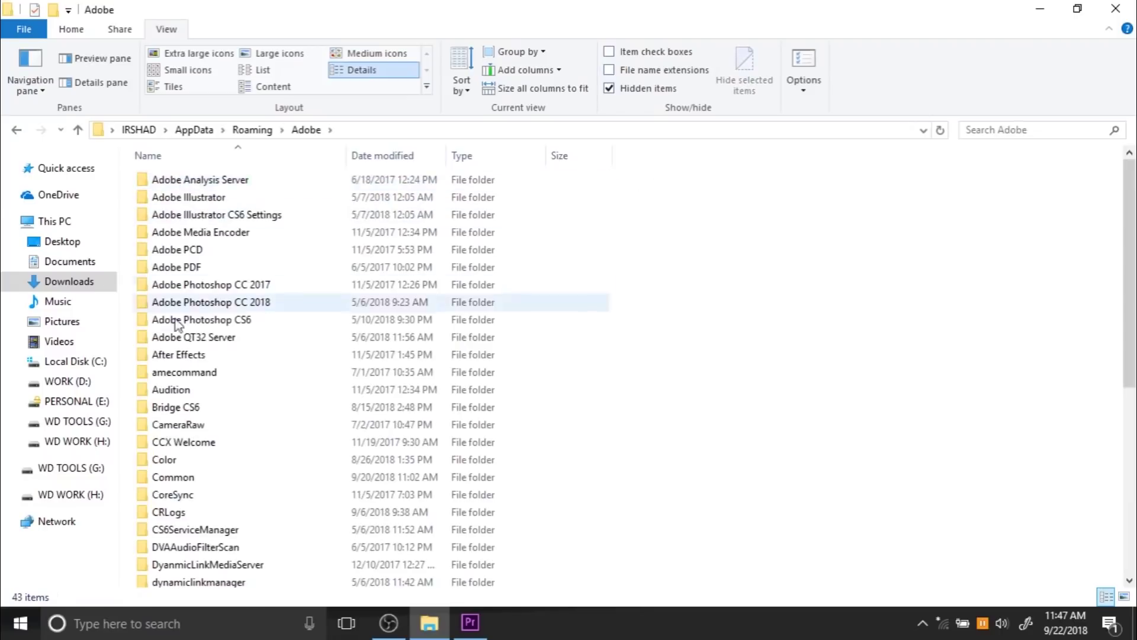
double_click(182, 477)
double_click(225, 199)
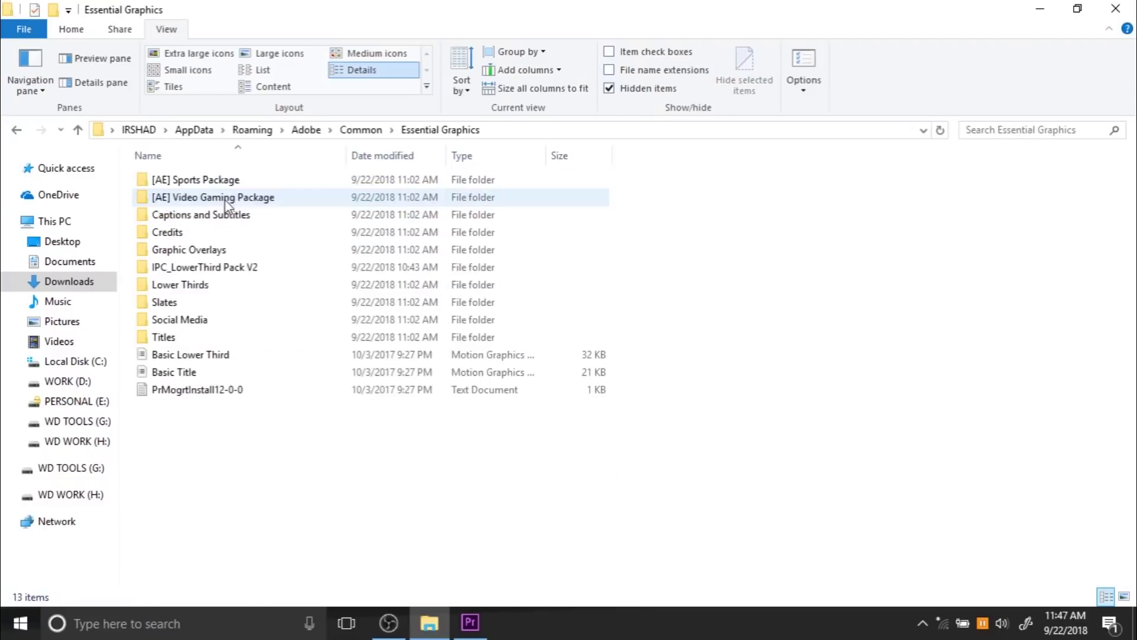
Step: Replace the old IPC_LowerThird Pack V2 folder there with the copied one
drag(328, 508, 218, 71)
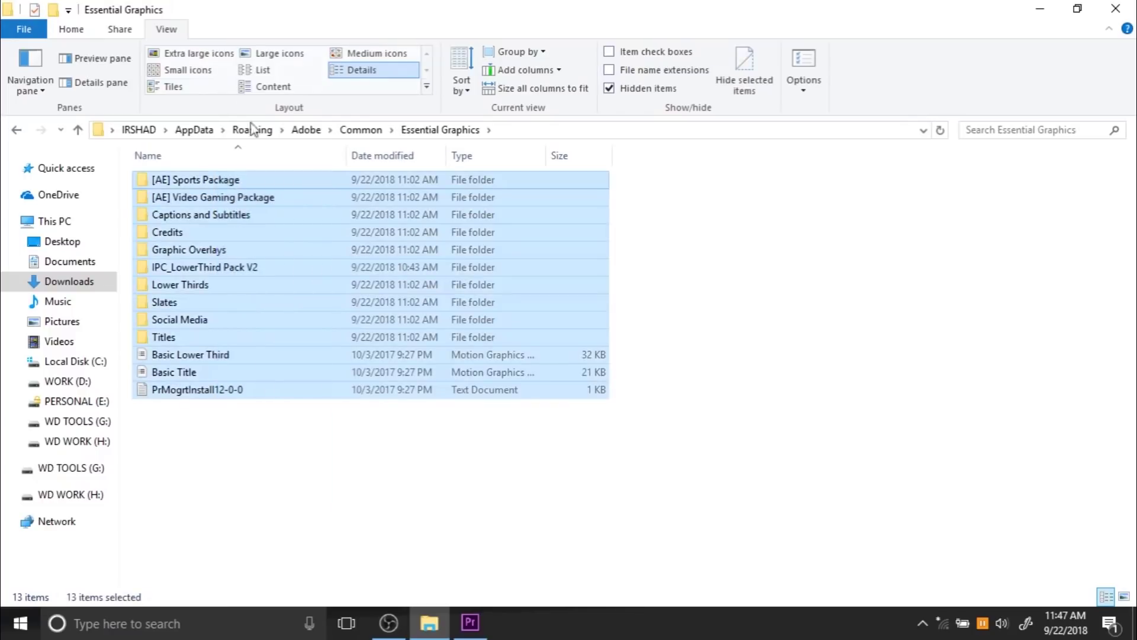
click(239, 272)
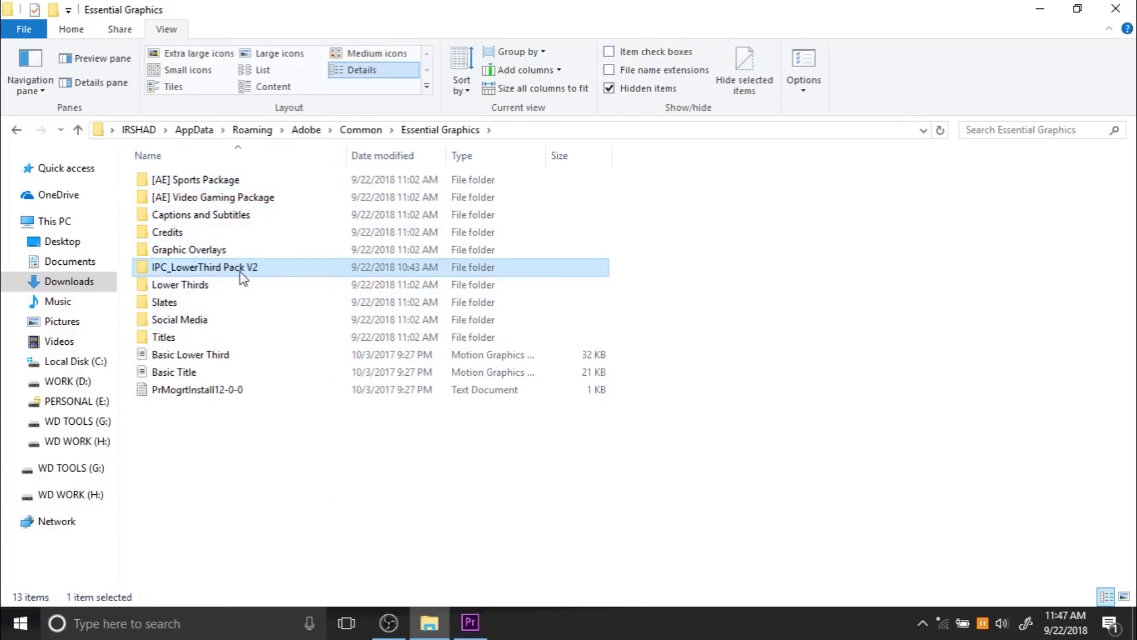
key(Delete)
right_click(354, 402)
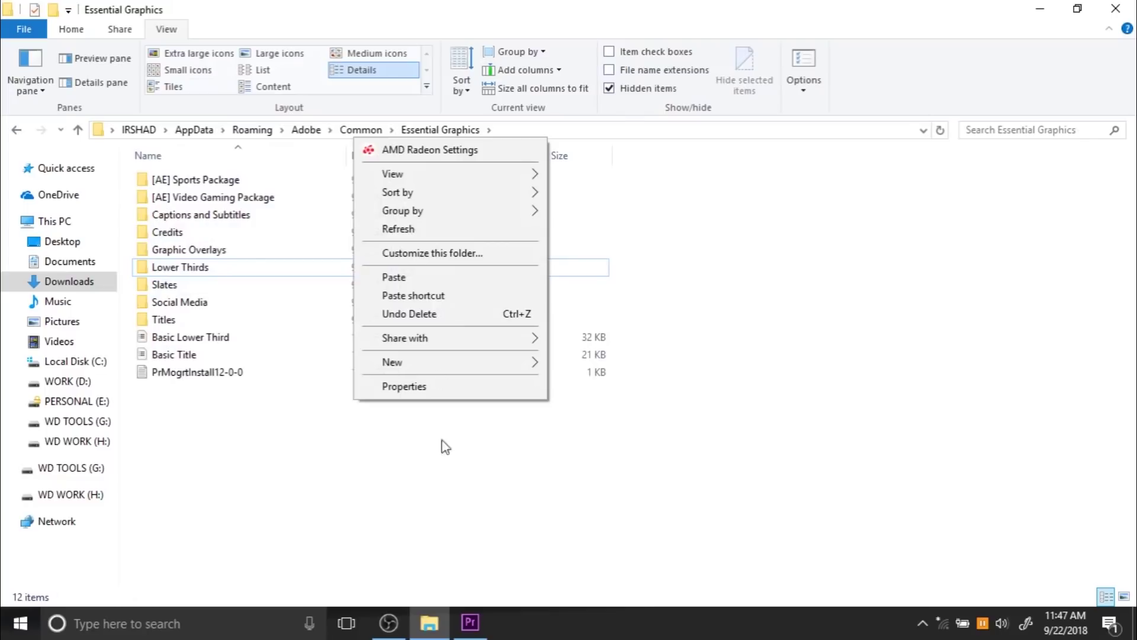
click(427, 278)
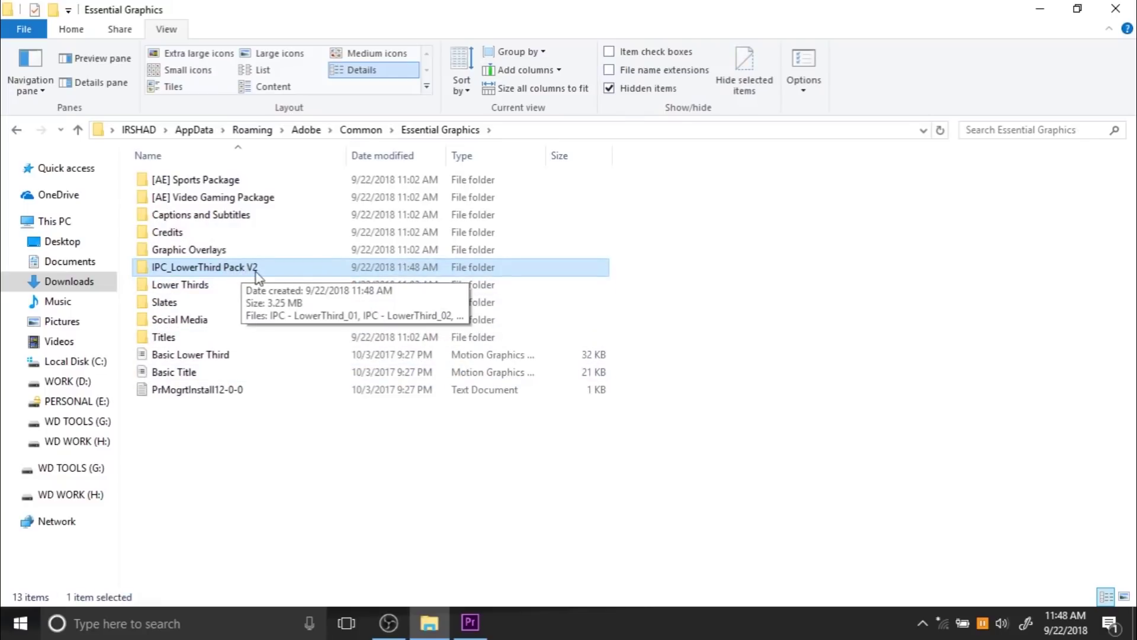
Step: In Premiere's Essential Graphics Browse, open IPC_LowerThird Pack V2 and drag LowerThird_01 to the timeline
click(441, 539)
click(478, 629)
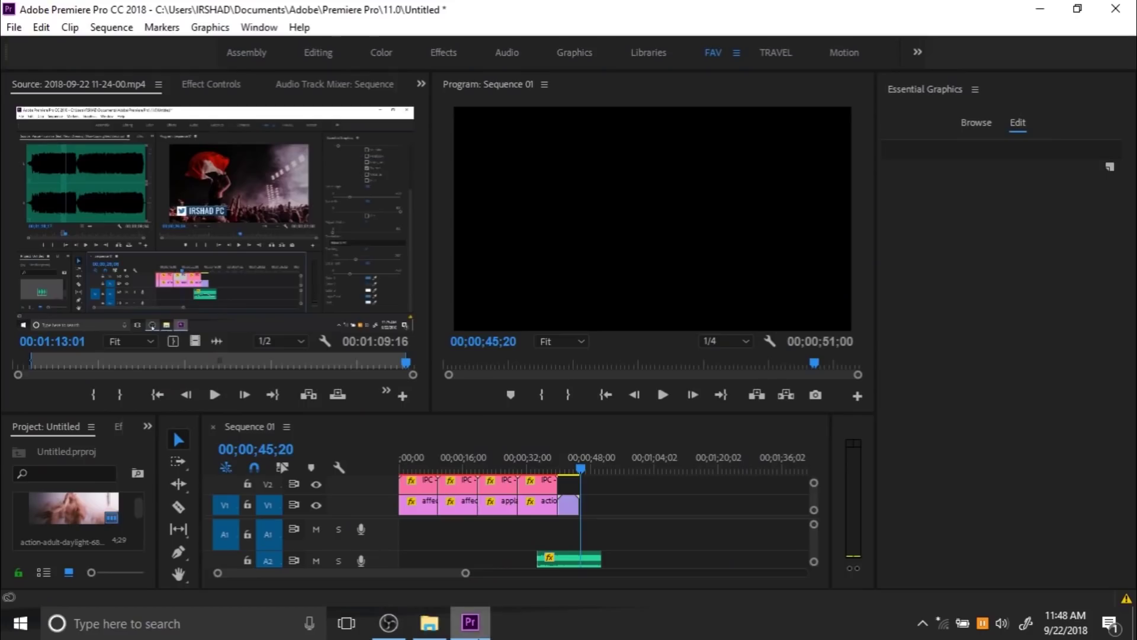
click(973, 122)
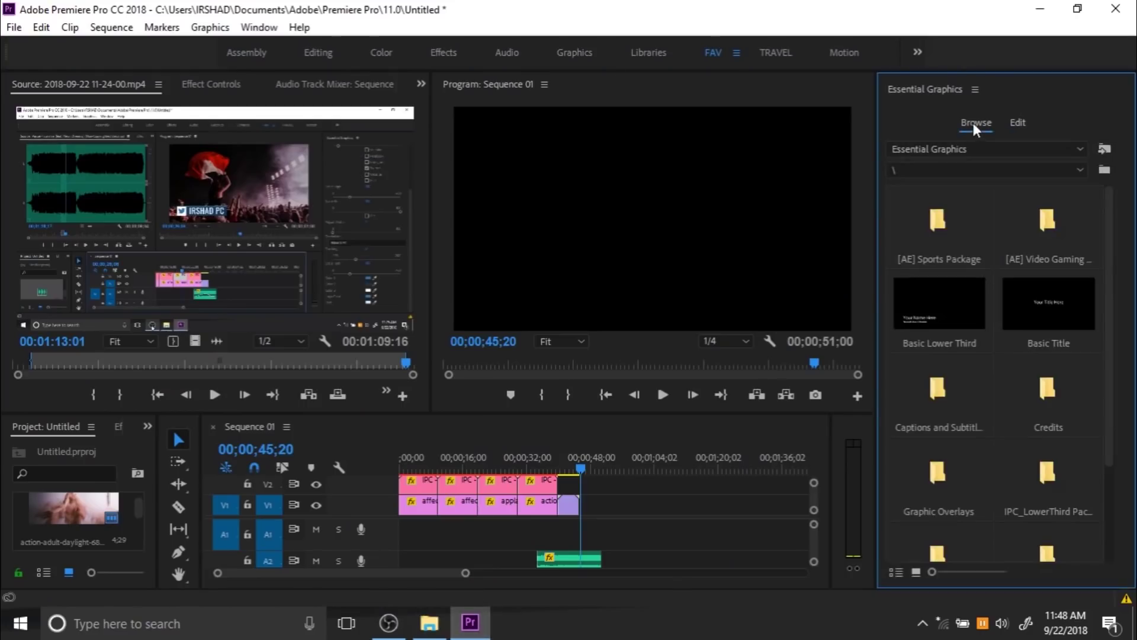
click(259, 27)
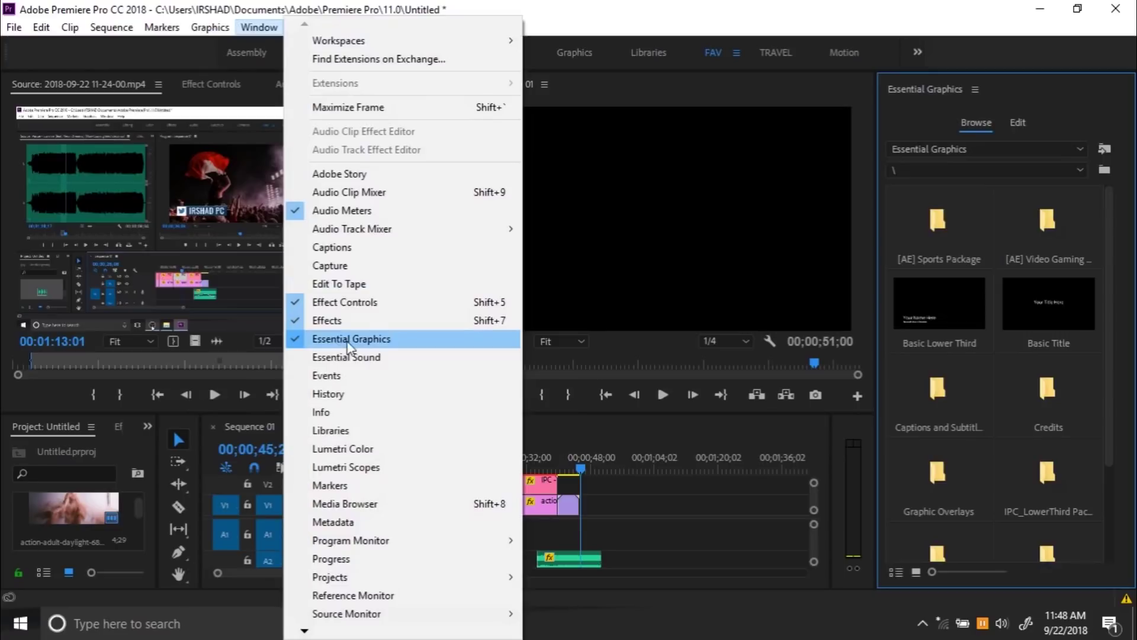
click(977, 118)
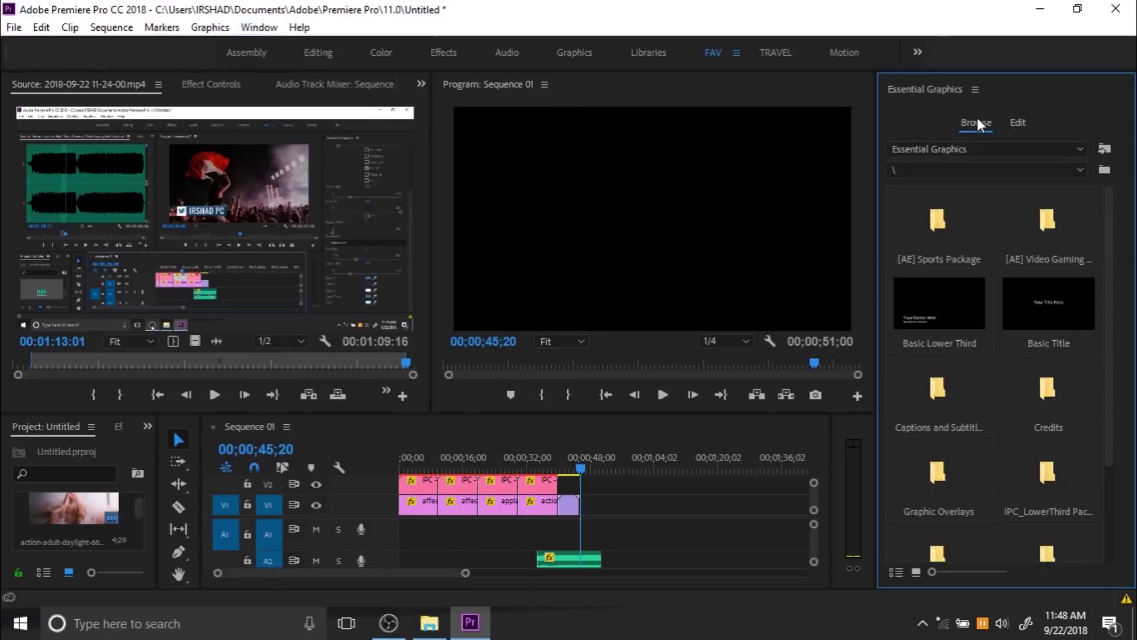
double_click(1057, 485)
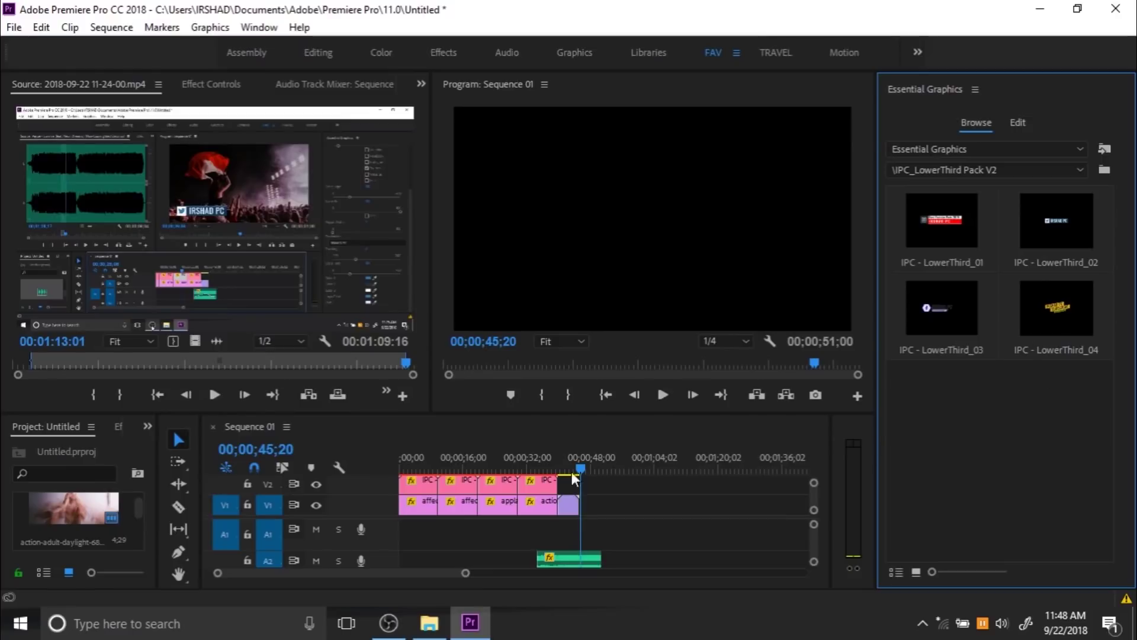
drag(936, 190, 216, 626)
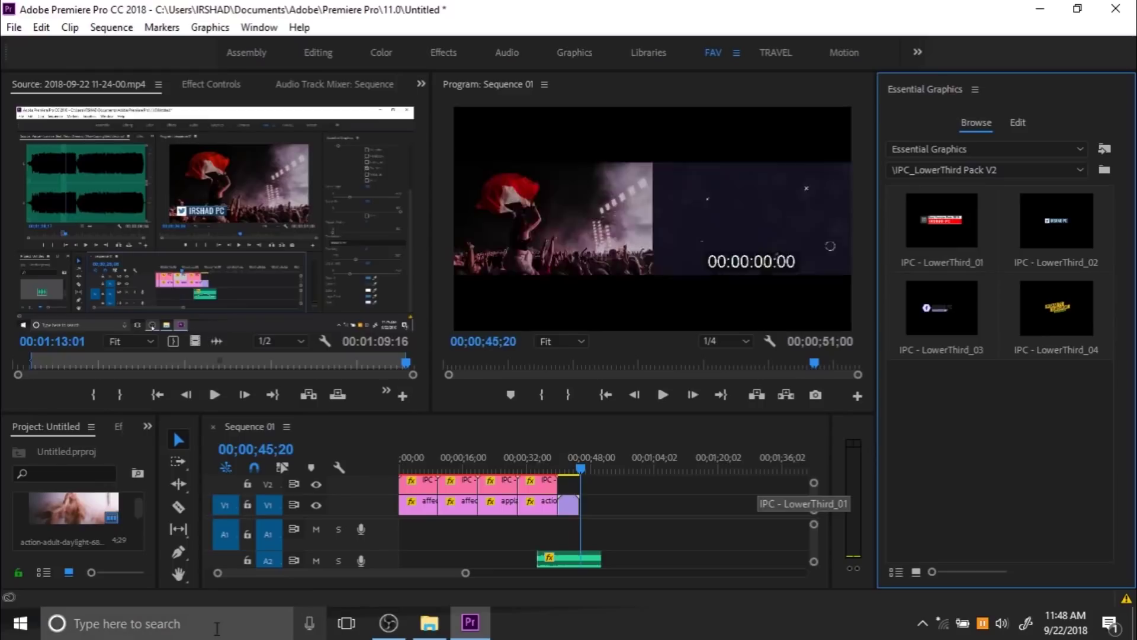
Step: Scrub back to preview the 'Best Youtube Pack 2019' lower third and select its clip
drag(585, 457, 536, 465)
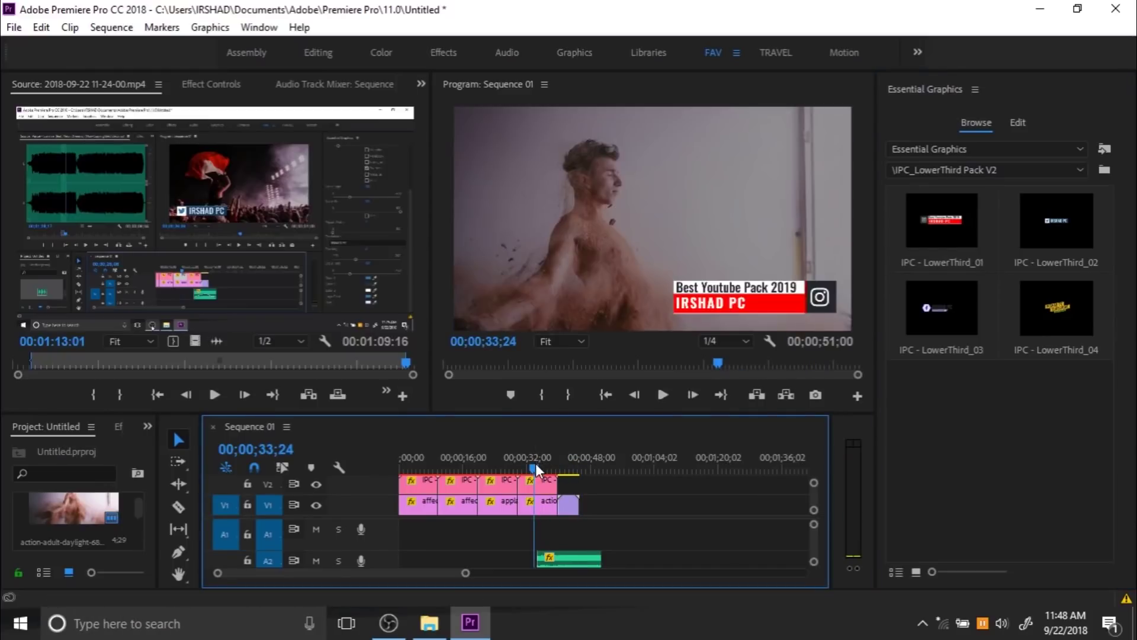
click(544, 489)
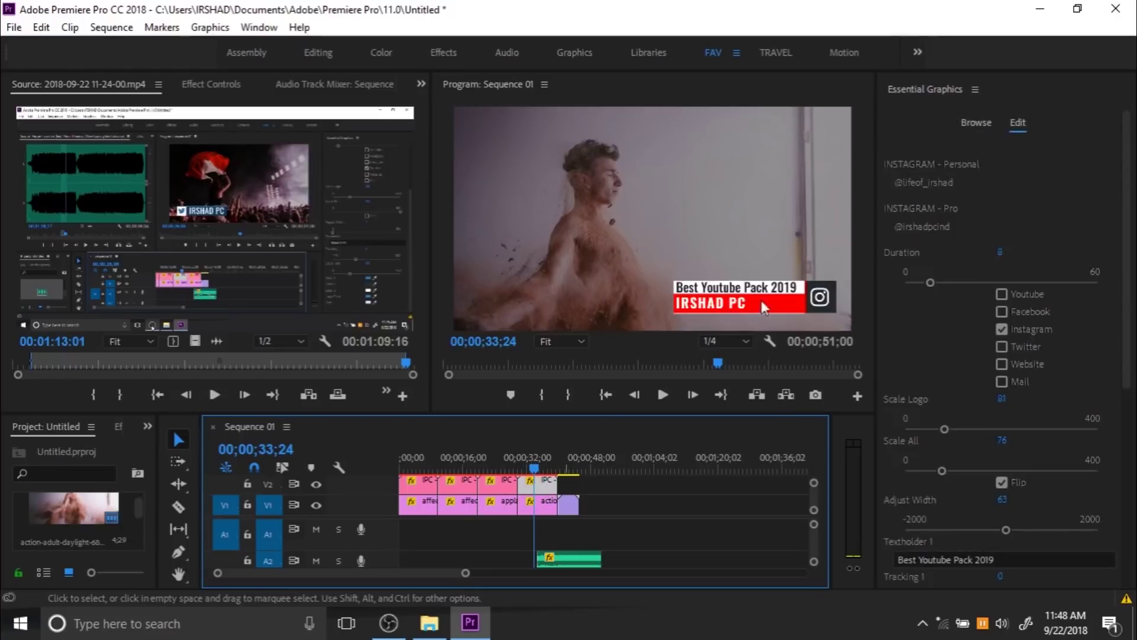
Step: Collapse Motion in Effect Controls, then in Essential Graphics toggle the Instagram logo option
click(214, 85)
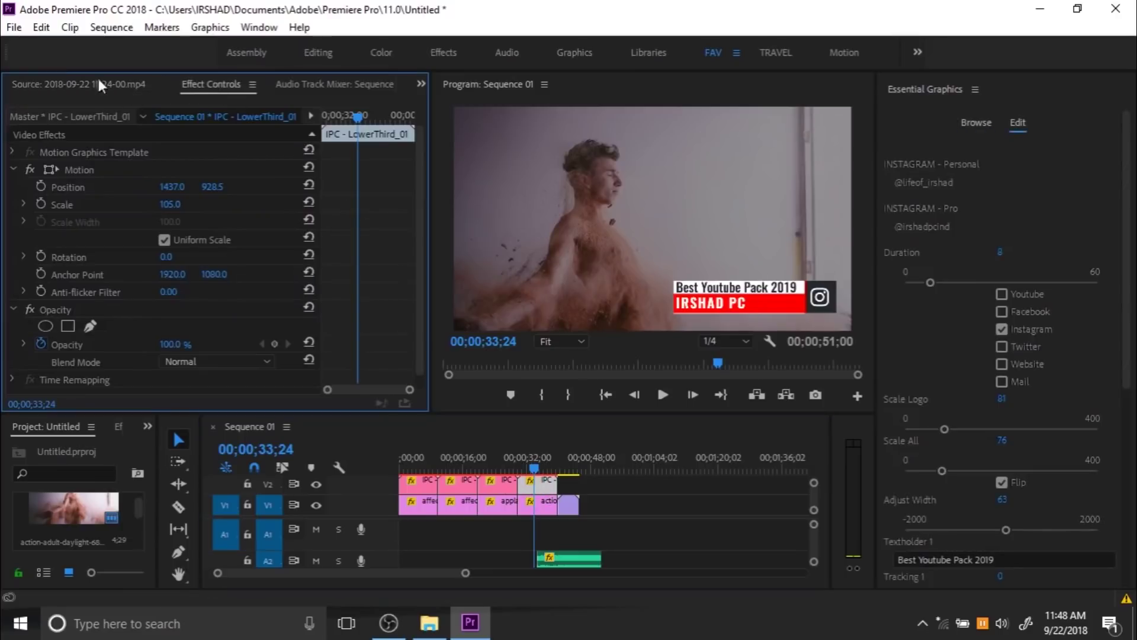
click(14, 169)
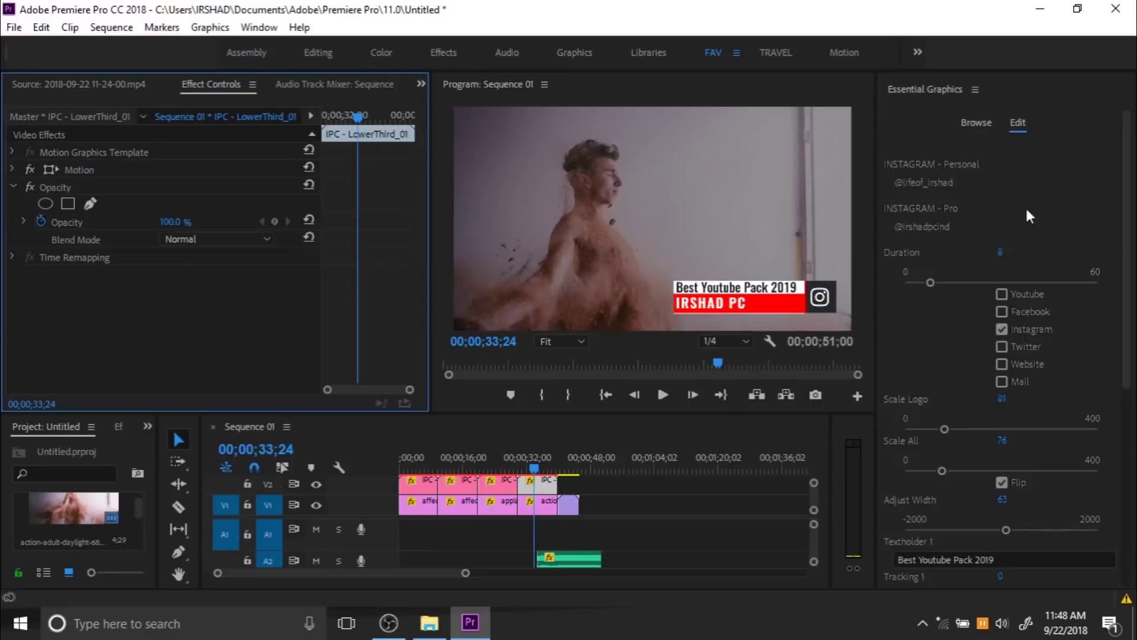
click(542, 489)
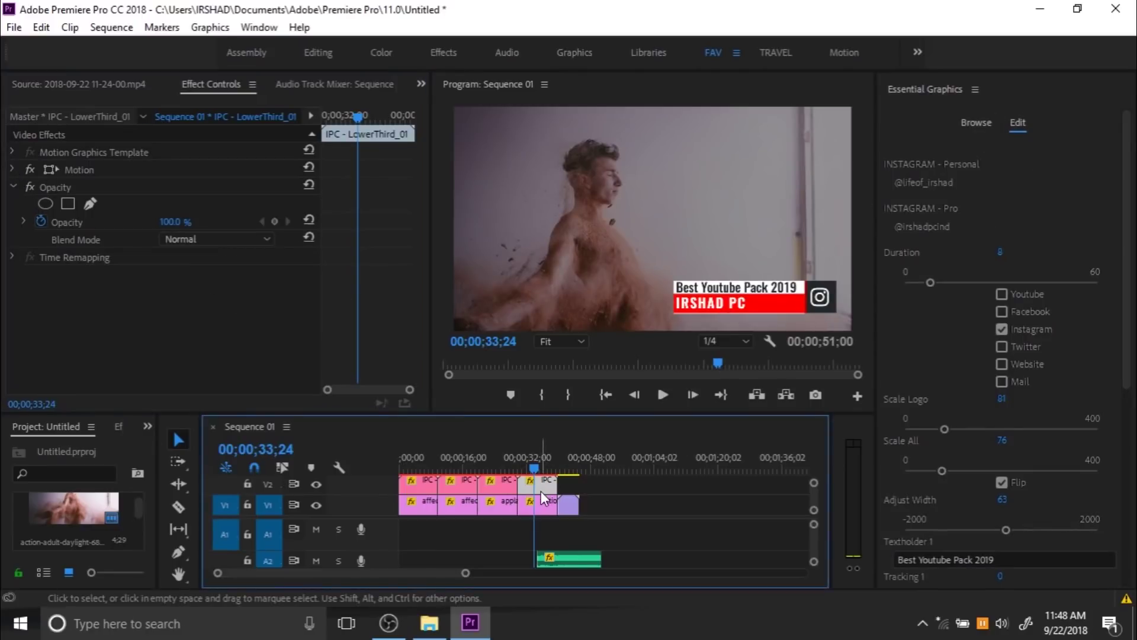
click(1018, 126)
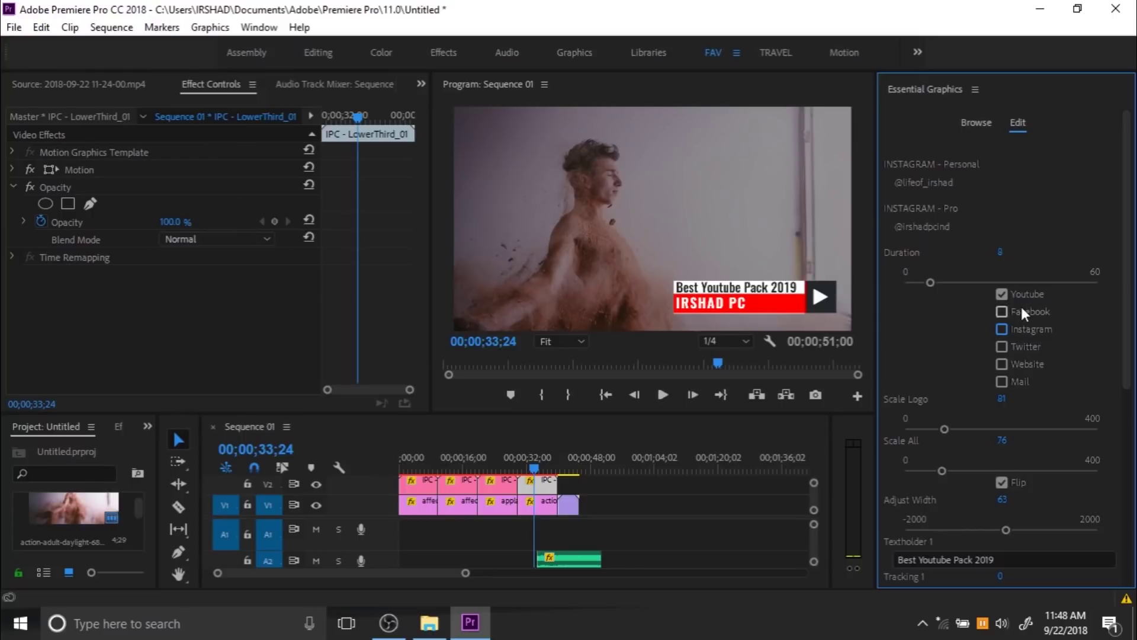
click(1025, 333)
Step: Try the Twitter, Instagram and other logo checkboxes, leaving only Twitter enabled
click(1028, 346)
click(1021, 296)
click(1013, 348)
click(1022, 326)
click(1020, 349)
scroll(1070, 376, down, 3)
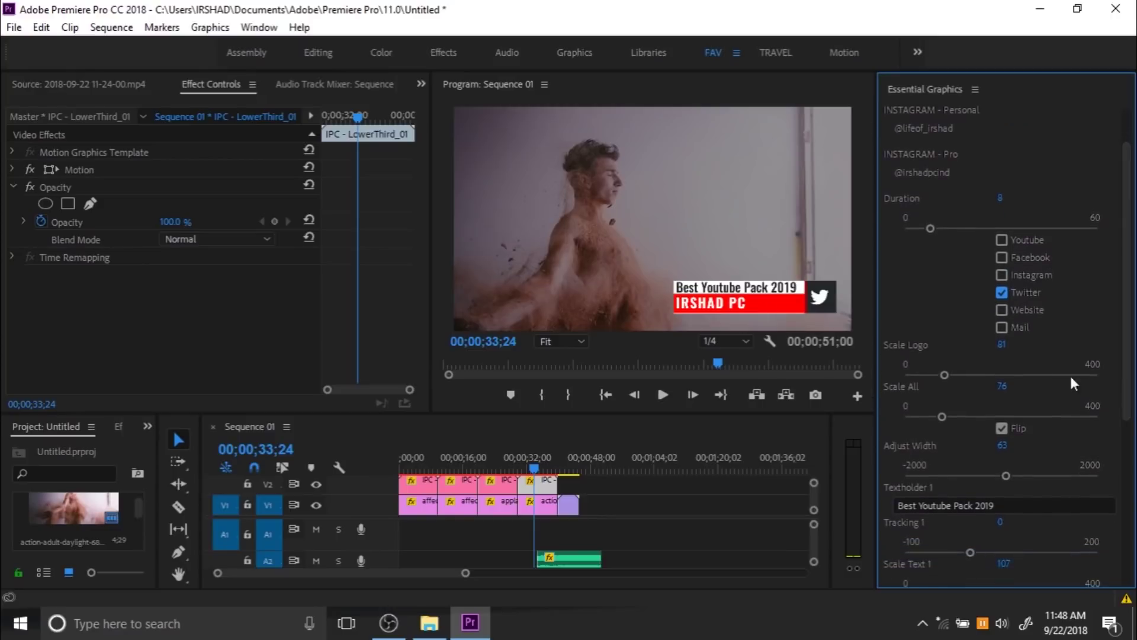
Step: Set Scale Logo to 88 and Scale All to 84, toggling Flip off and back on
mouse_move(946, 375)
mouse_down()
mouse_move(962, 373)
mouse_move(946, 374)
mouse_up()
mouse_move(946, 418)
mouse_down()
mouse_move(960, 416)
mouse_move(944, 414)
mouse_up()
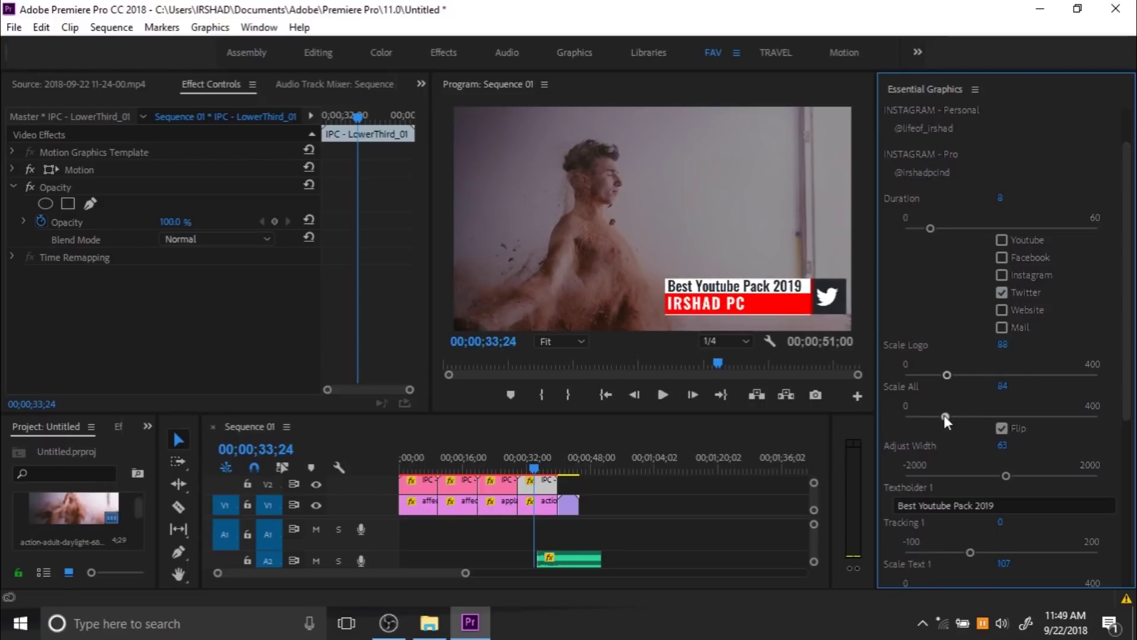
click(1001, 428)
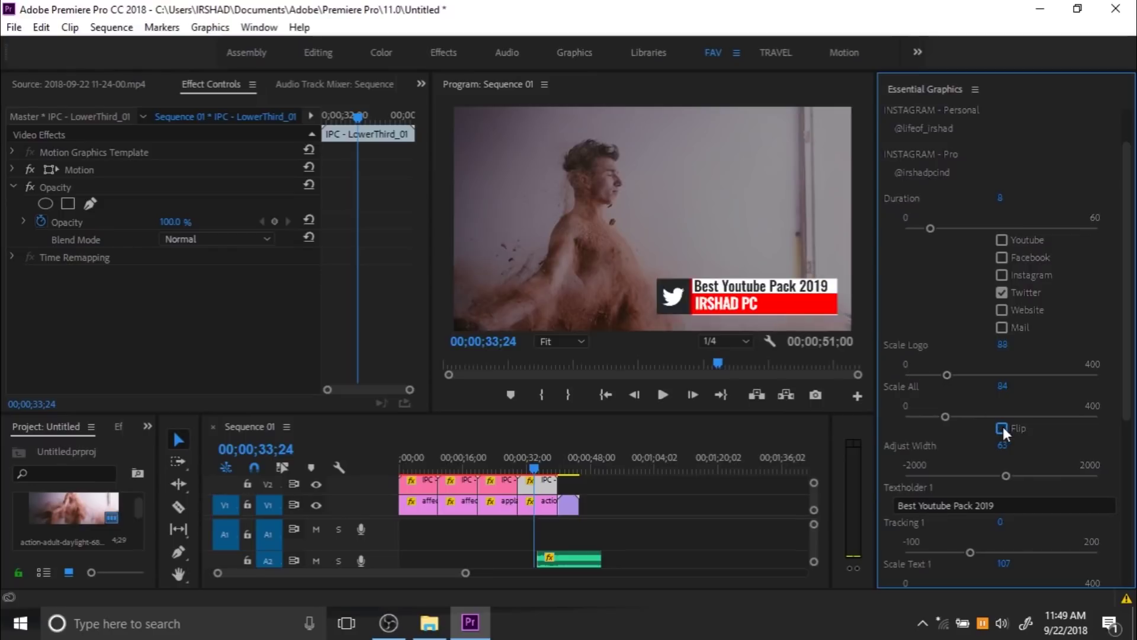
click(1002, 428)
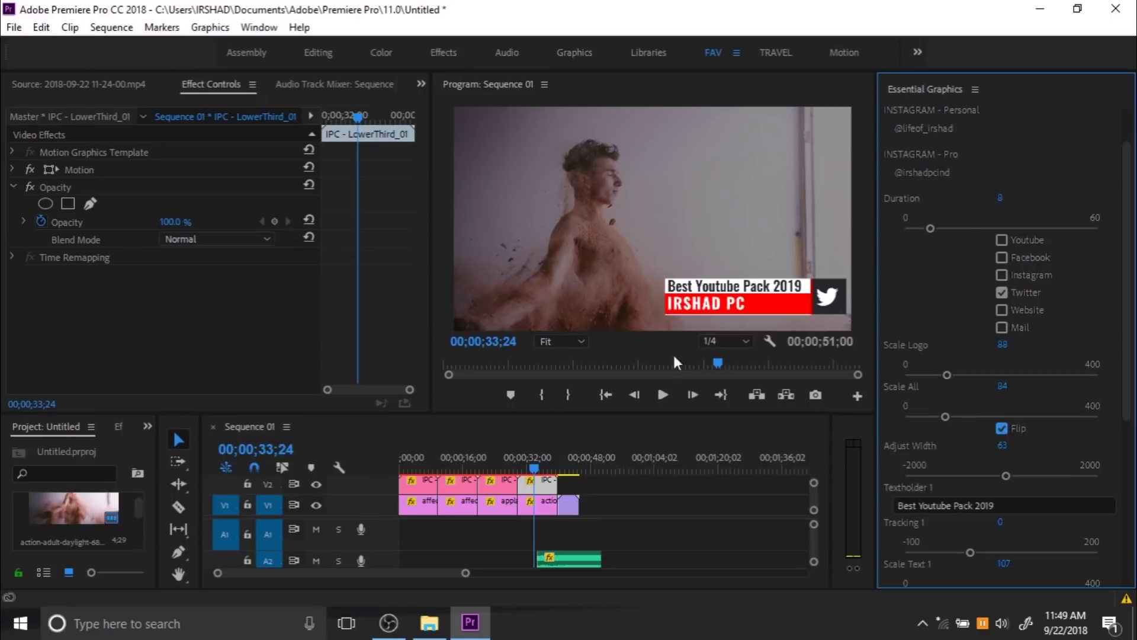
Step: Expand Motion and set Scale to 105 and Position to 1335, 901.5
click(95, 170)
click(11, 169)
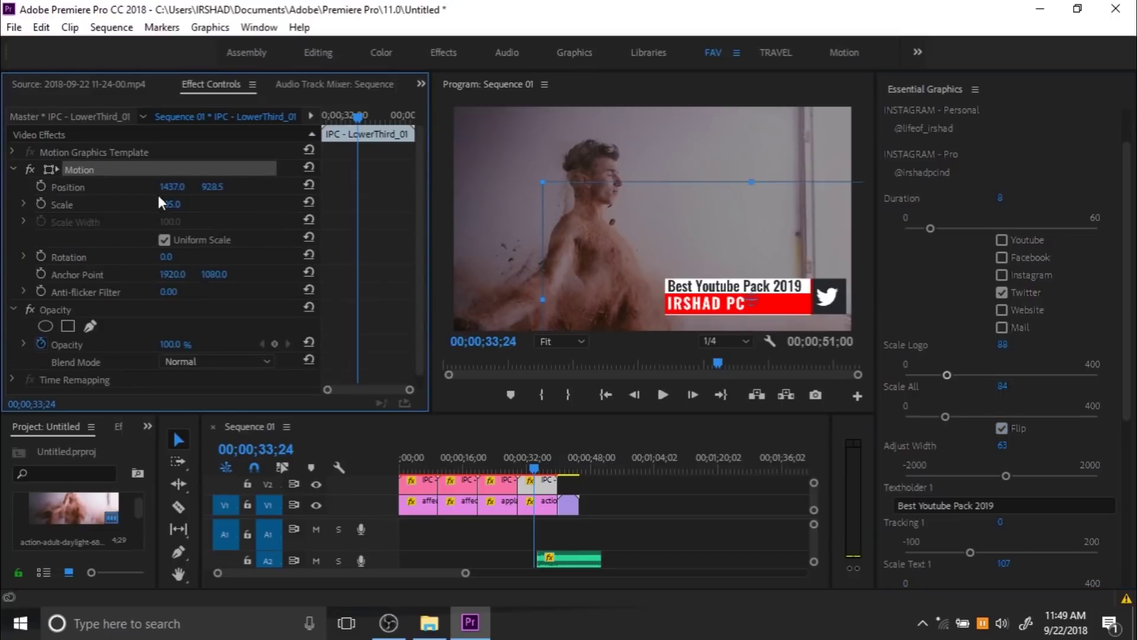
drag(171, 203, 177, 204)
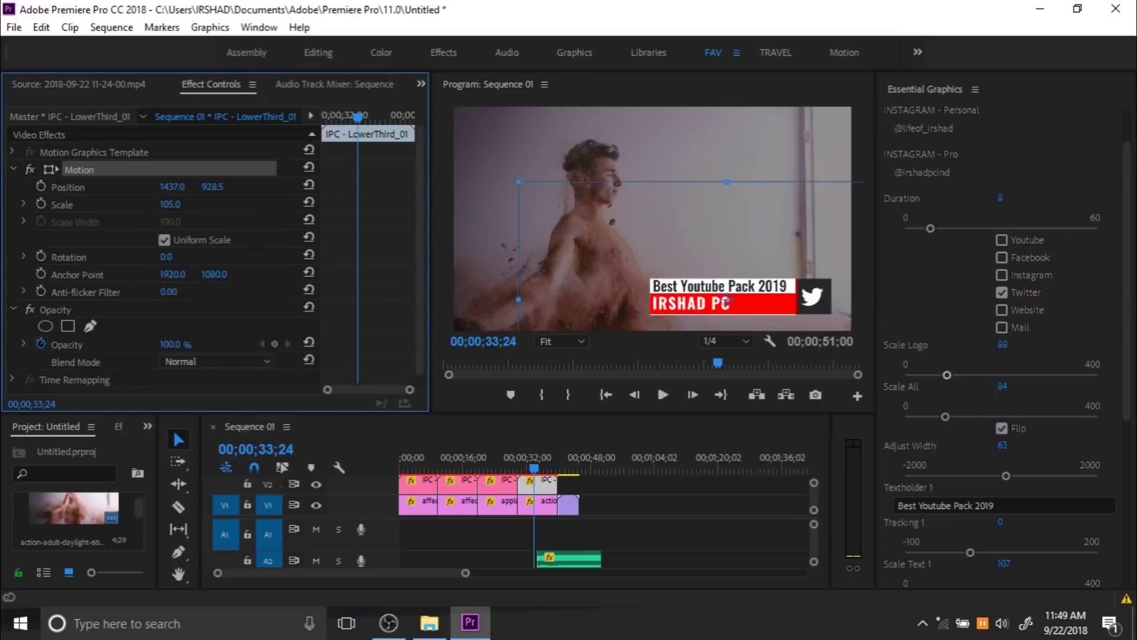
mouse_move(725, 301)
mouse_down()
mouse_move(560, 300)
mouse_move(723, 300)
mouse_up()
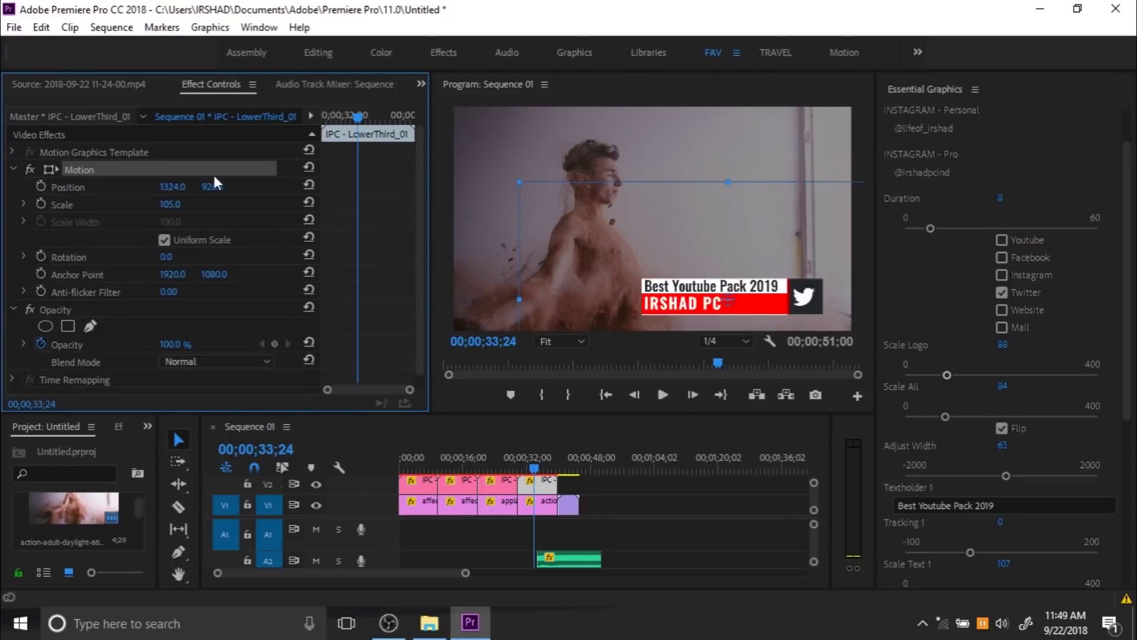
mouse_move(213, 186)
mouse_down()
mouse_move(196, 186)
mouse_move(249, 186)
mouse_move(184, 186)
mouse_move(218, 187)
mouse_up()
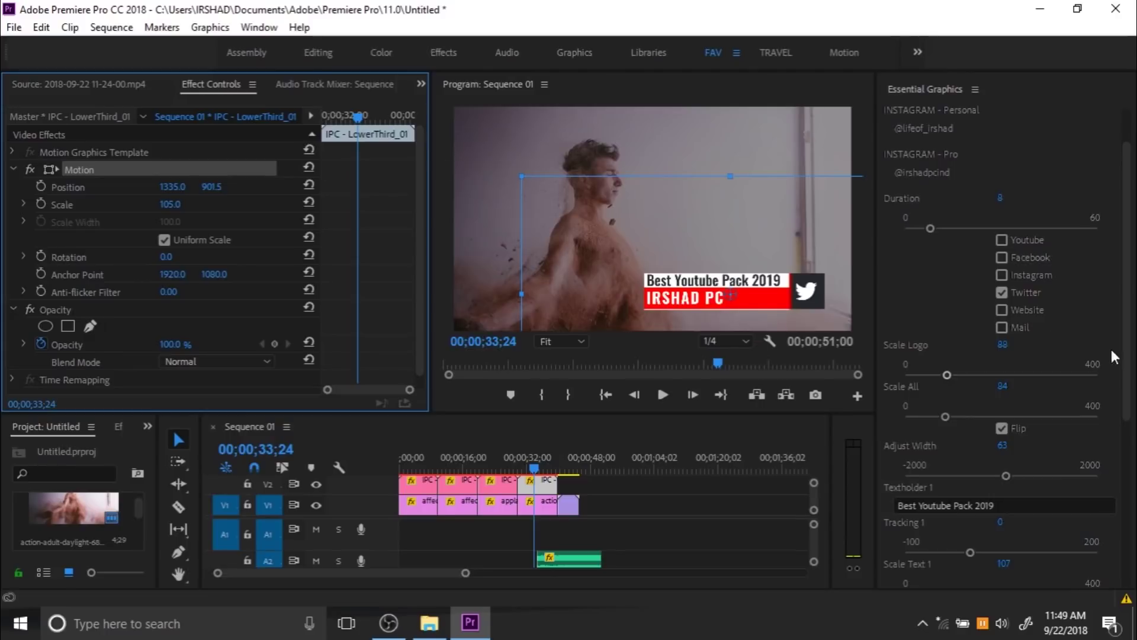
scroll(1111, 349, down, 6)
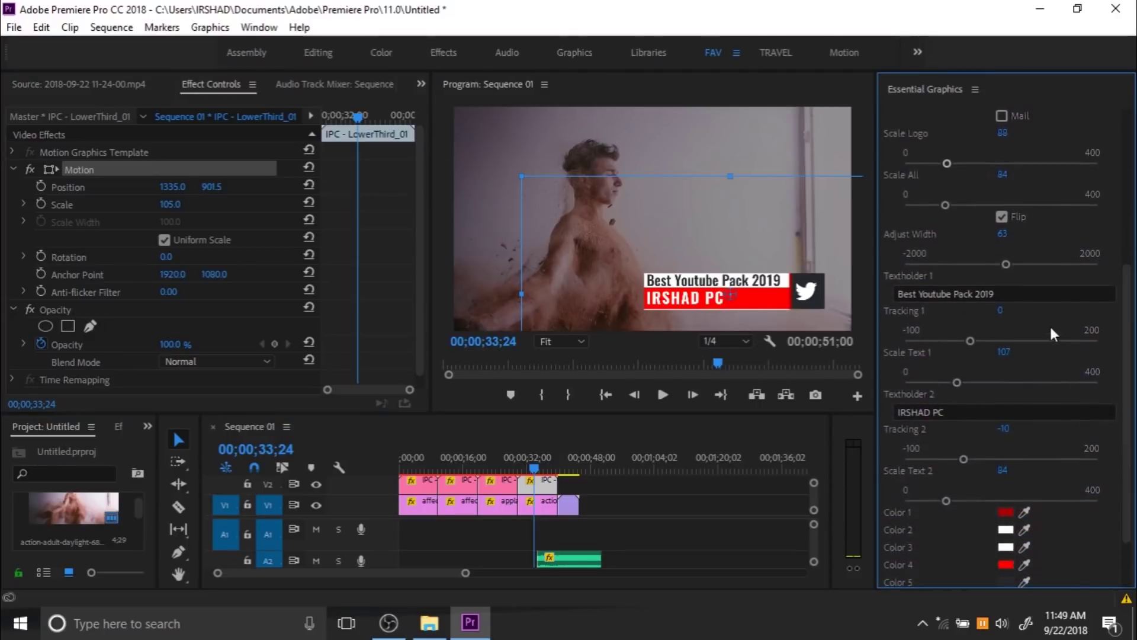
Step: Append 'and the most advanced' to the first text line and drag the graphic toward centre
click(1006, 293)
text(an)
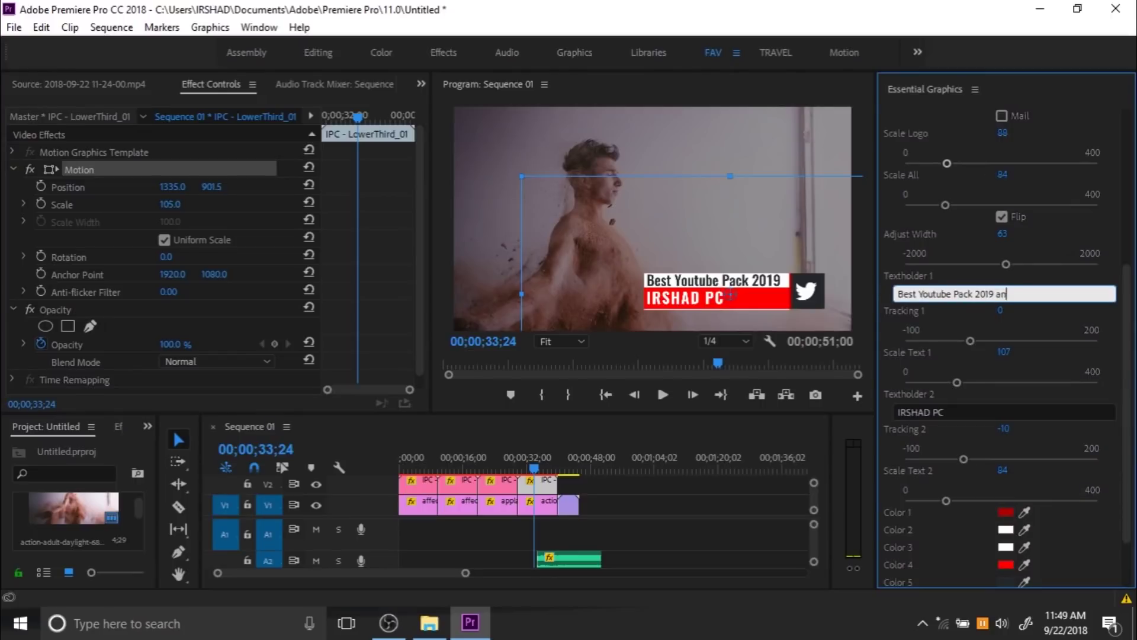
text(d the most advanced)
click(1105, 311)
drag(680, 295, 615, 273)
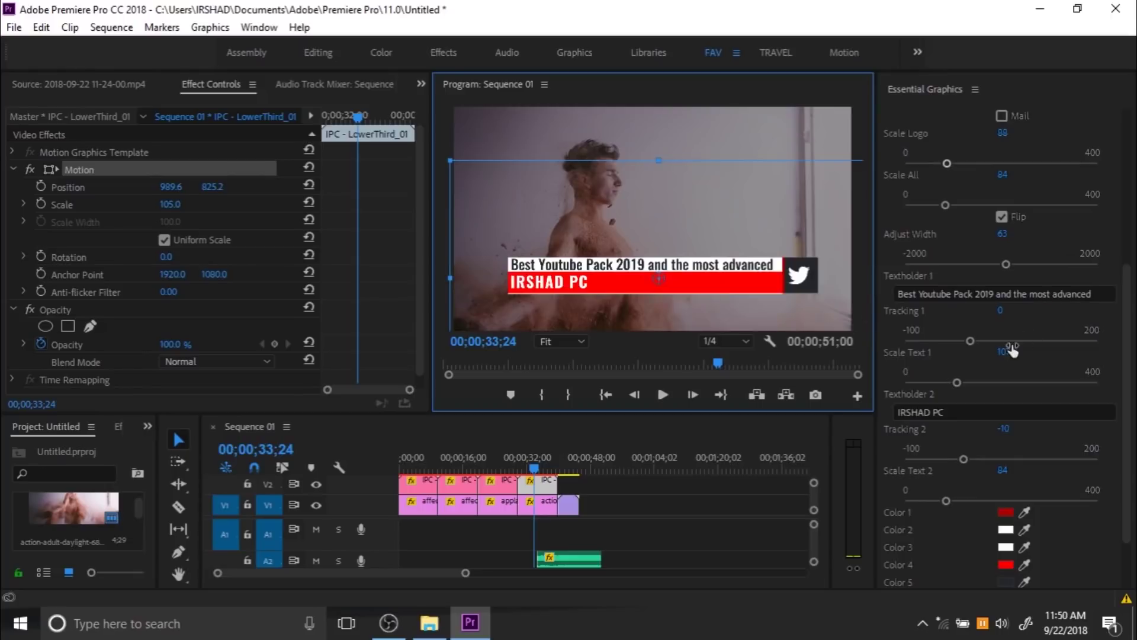
Step: Test Tracking 1 and Scale Text 1 (back to 107), then remove the added words
mouse_move(969, 340)
mouse_down()
mouse_move(986, 339)
mouse_move(967, 340)
mouse_up()
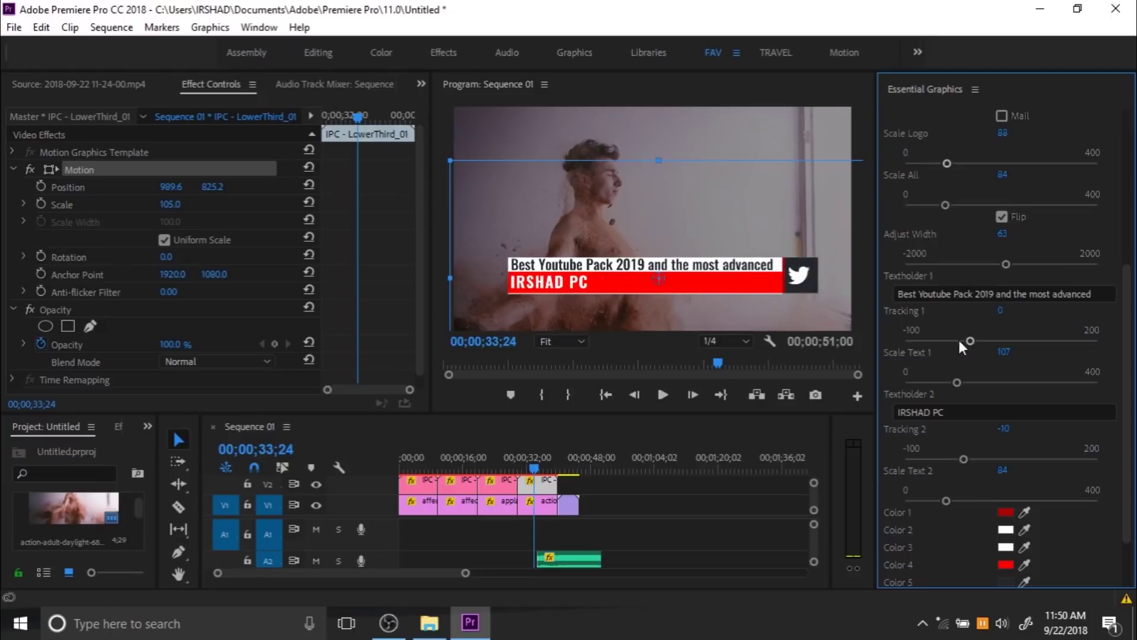
drag(958, 382, 933, 382)
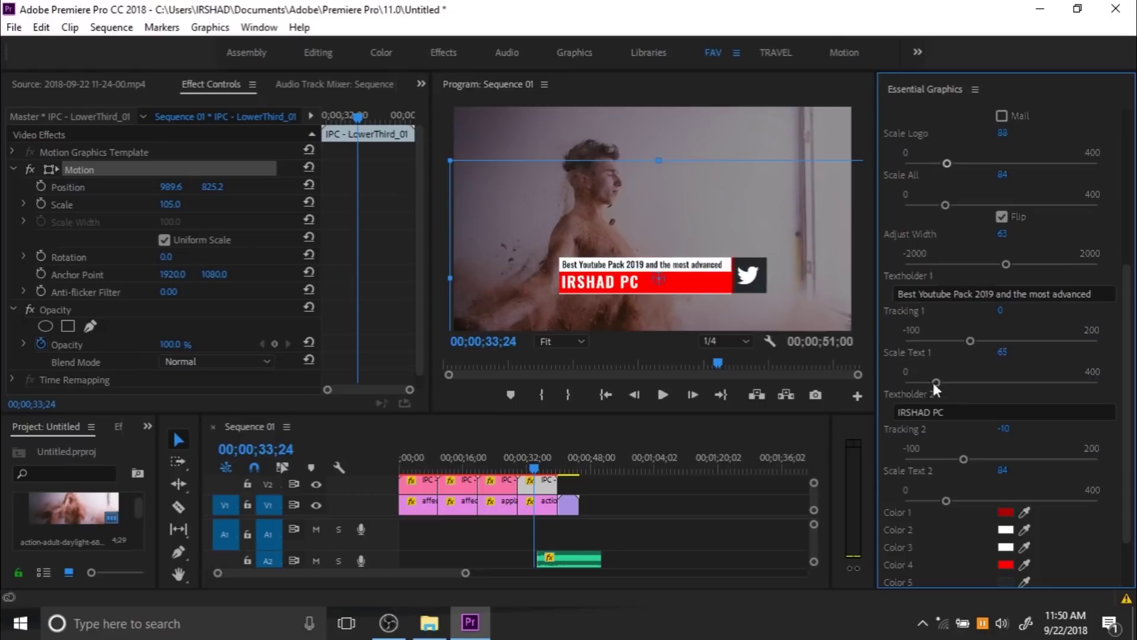
drag(935, 382, 956, 382)
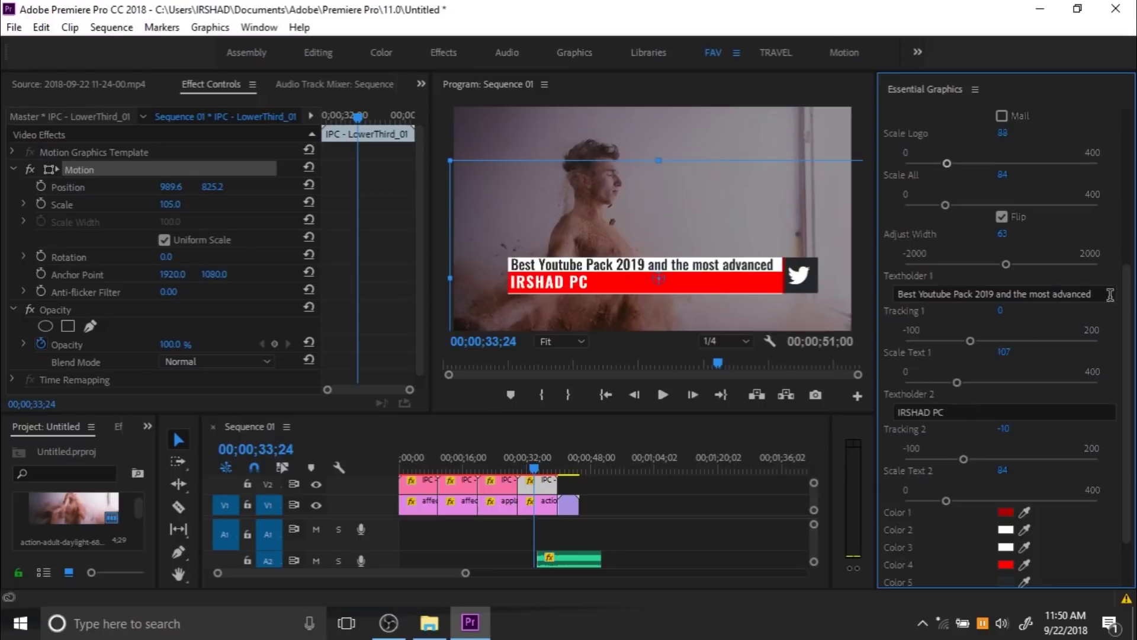
drag(1094, 294, 993, 294)
key(BackSpace)
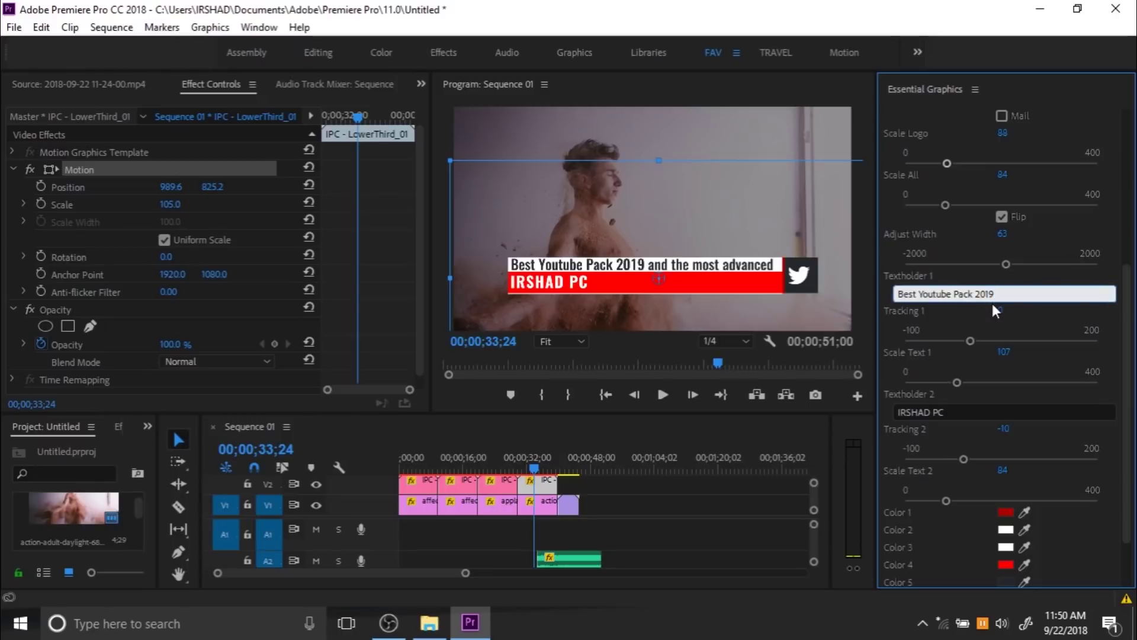
click(1049, 318)
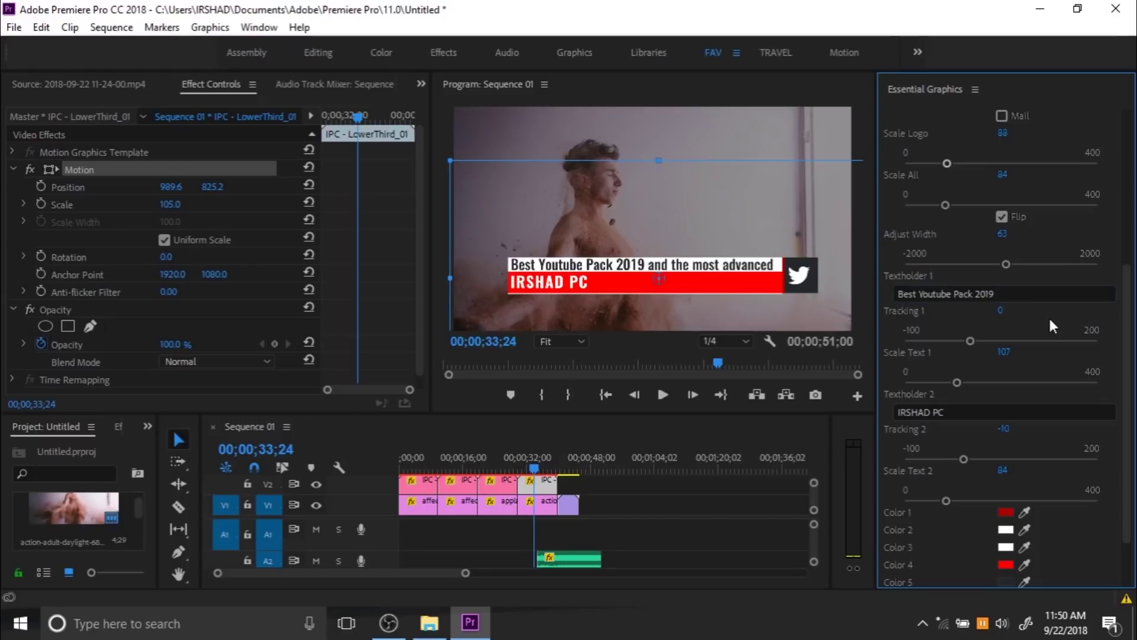
Step: Set Tracking 2 to -3 and make Color 1 blue
scroll(1122, 401, down, 2)
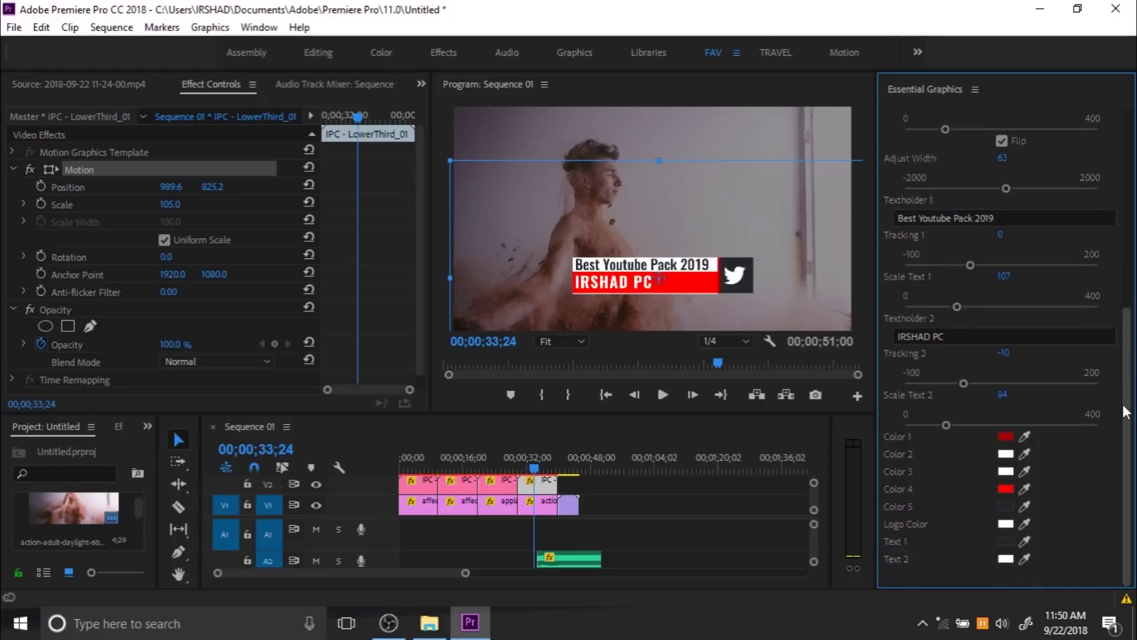
mouse_move(965, 381)
mouse_down()
mouse_move(983, 382)
mouse_move(965, 384)
mouse_up()
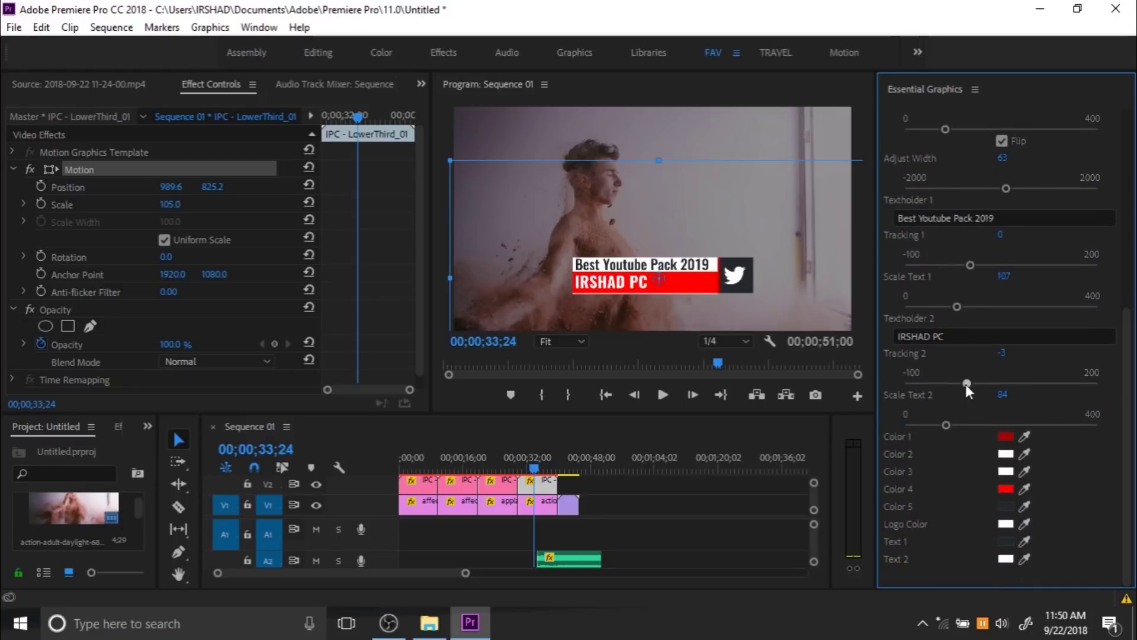
click(1006, 436)
click(594, 435)
click(612, 366)
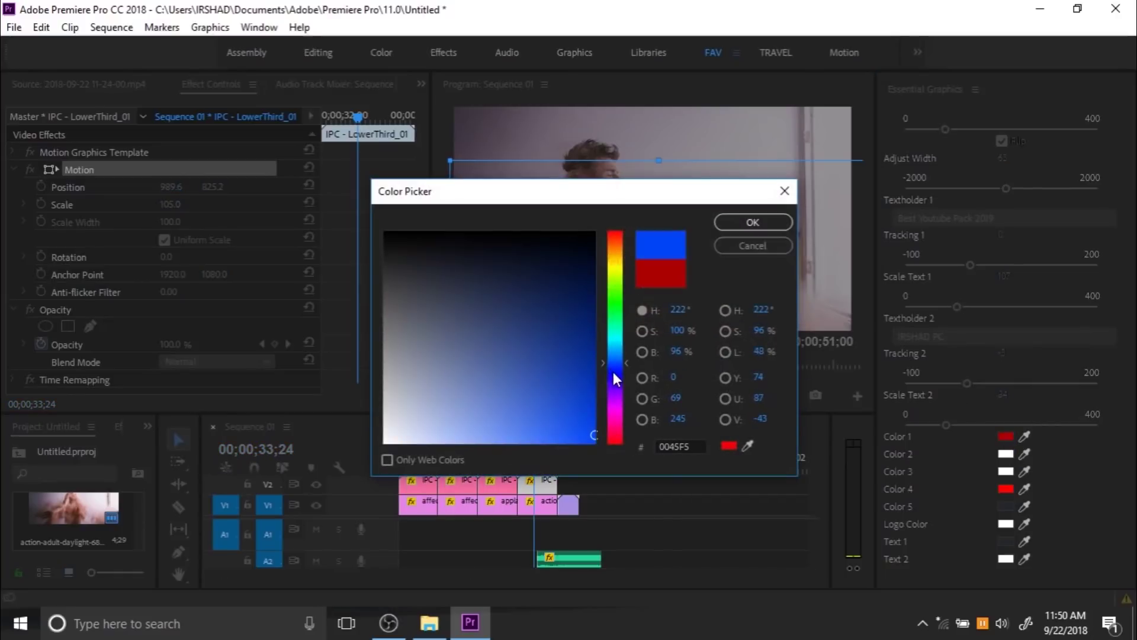
click(745, 225)
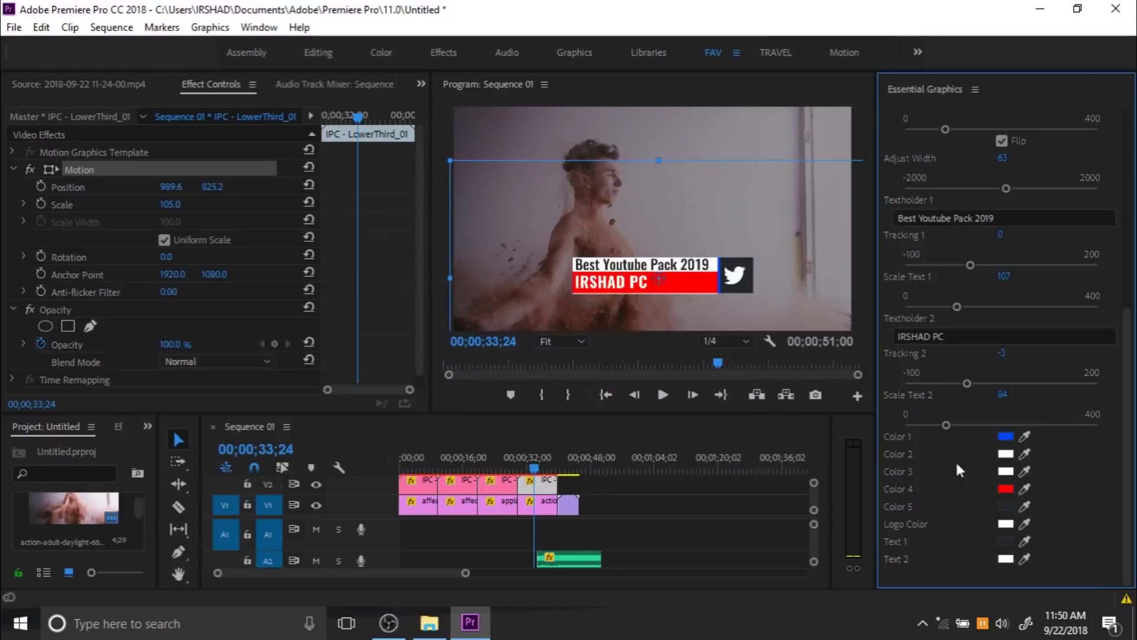
Step: Change Color 4 from red to blue 0D47DC
click(1005, 489)
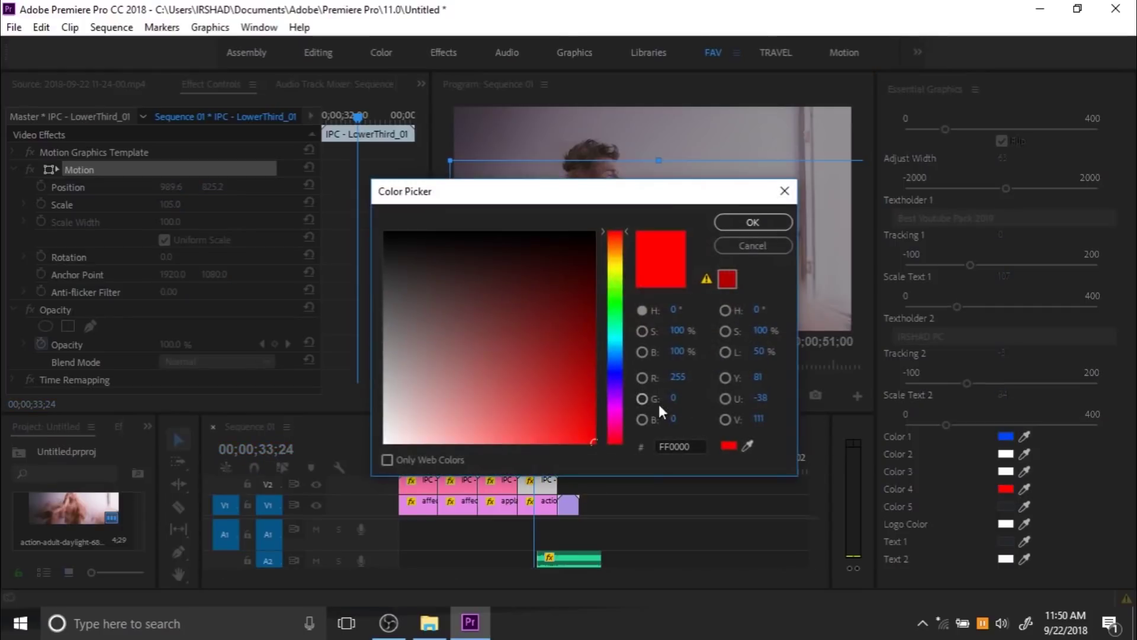
click(615, 363)
click(583, 414)
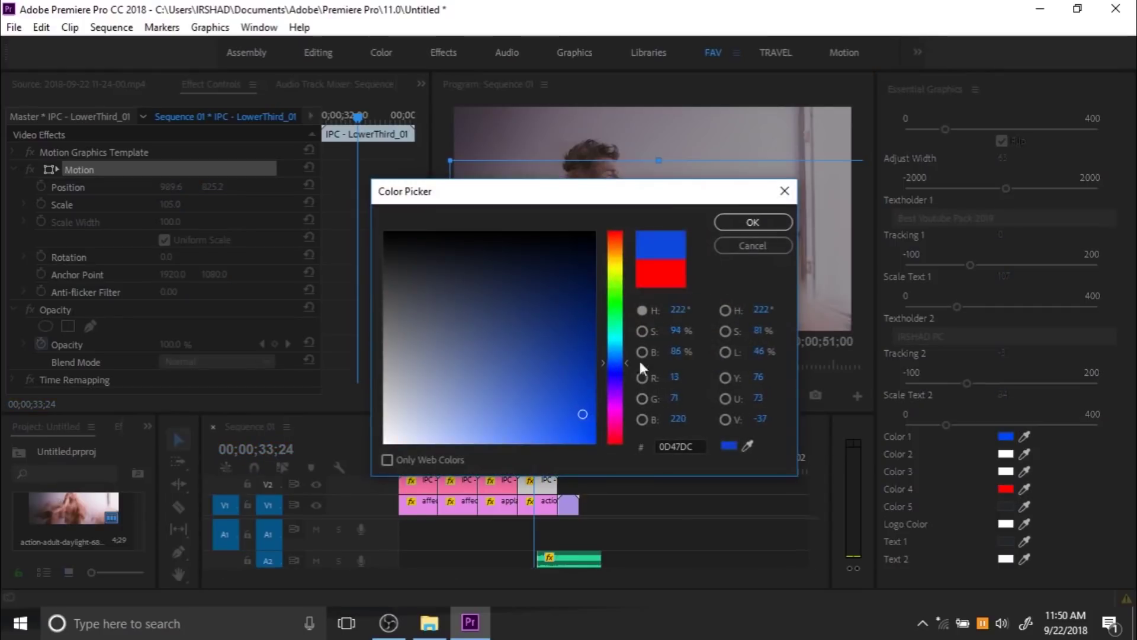
click(754, 223)
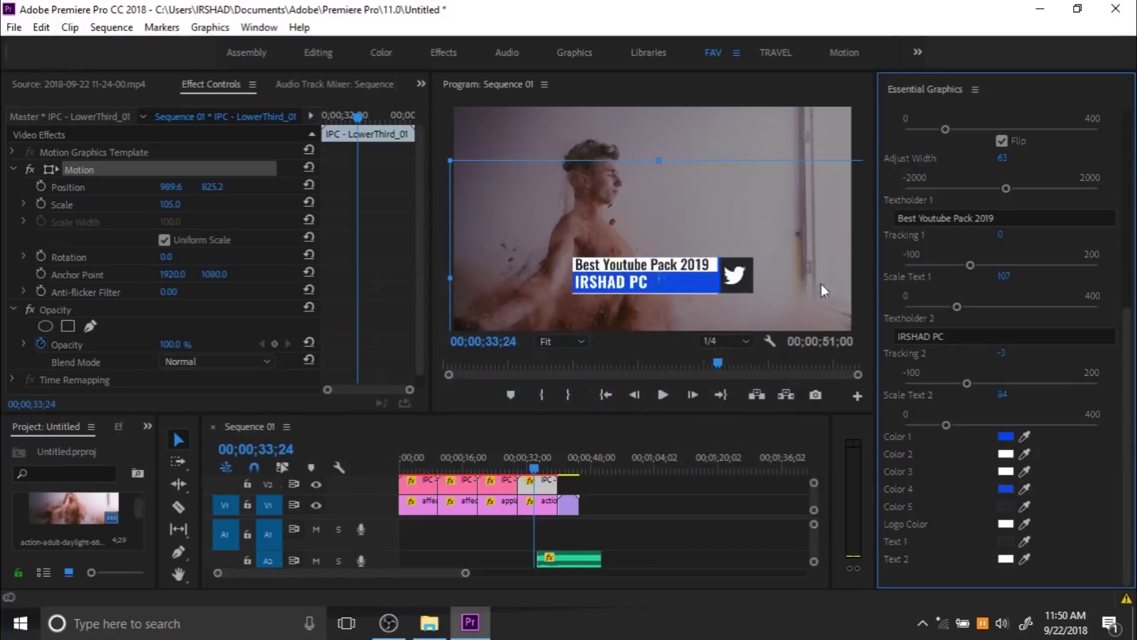